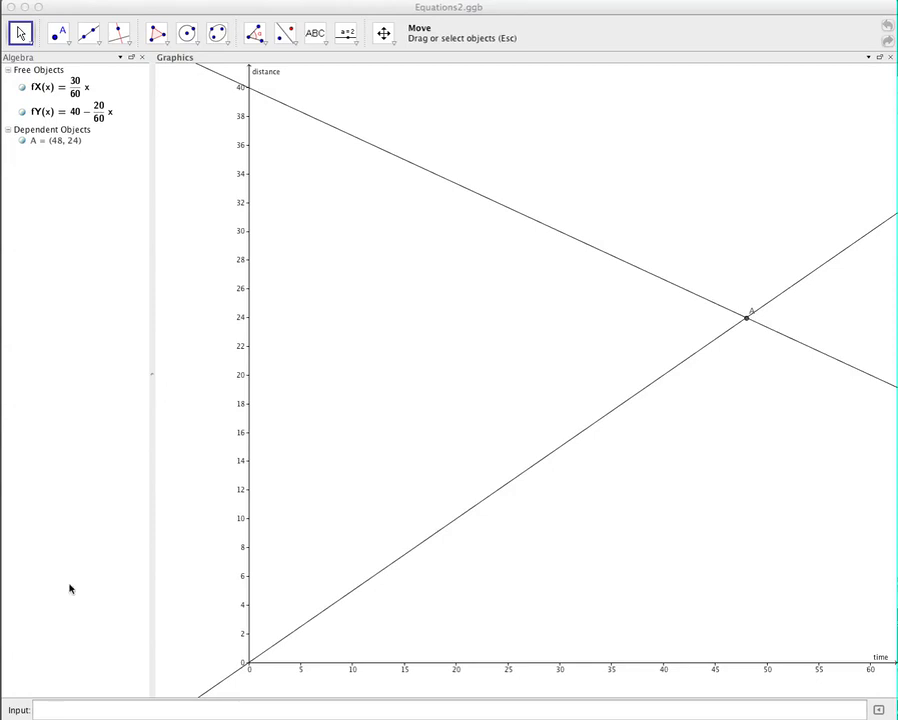
Create a copy of fX restricted to non-negative time as Function[30 / 60 x, 0, ∞], and hide the original fX
left_click(69, 709)
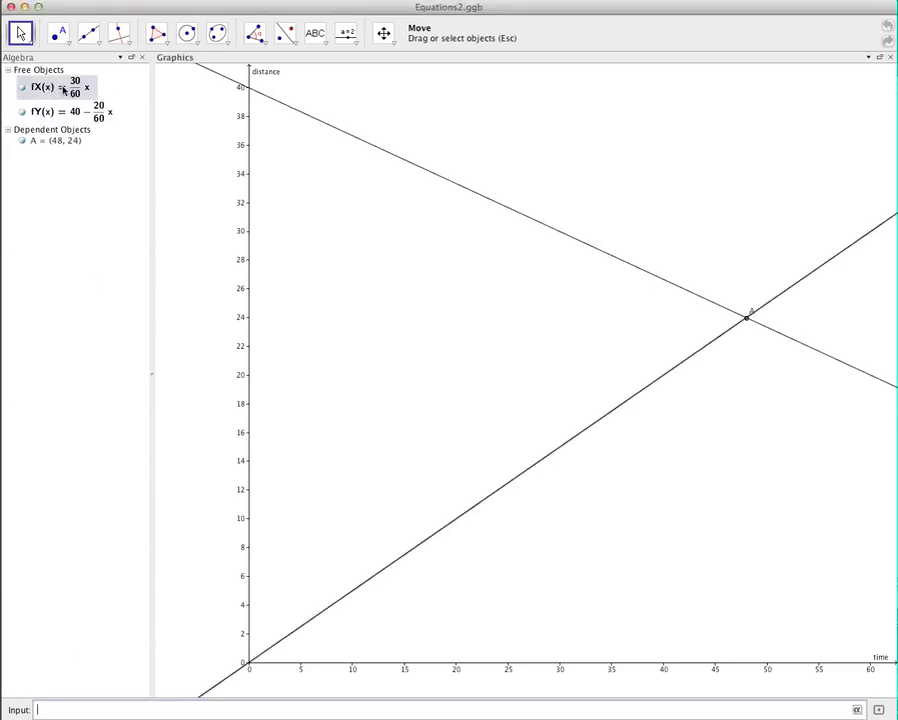
right_click(67, 88)
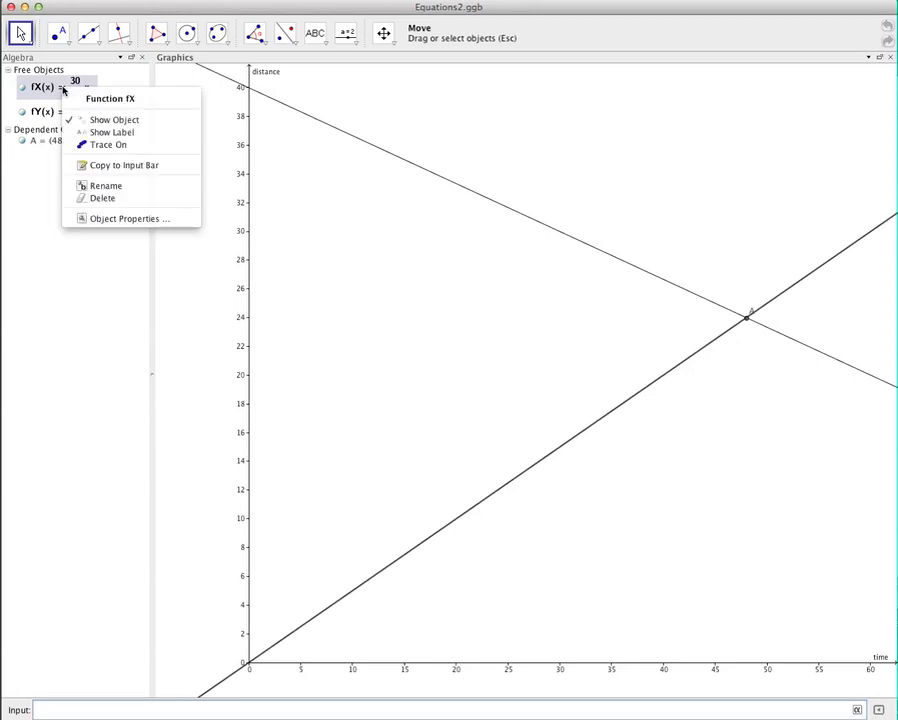
left_click(107, 166)
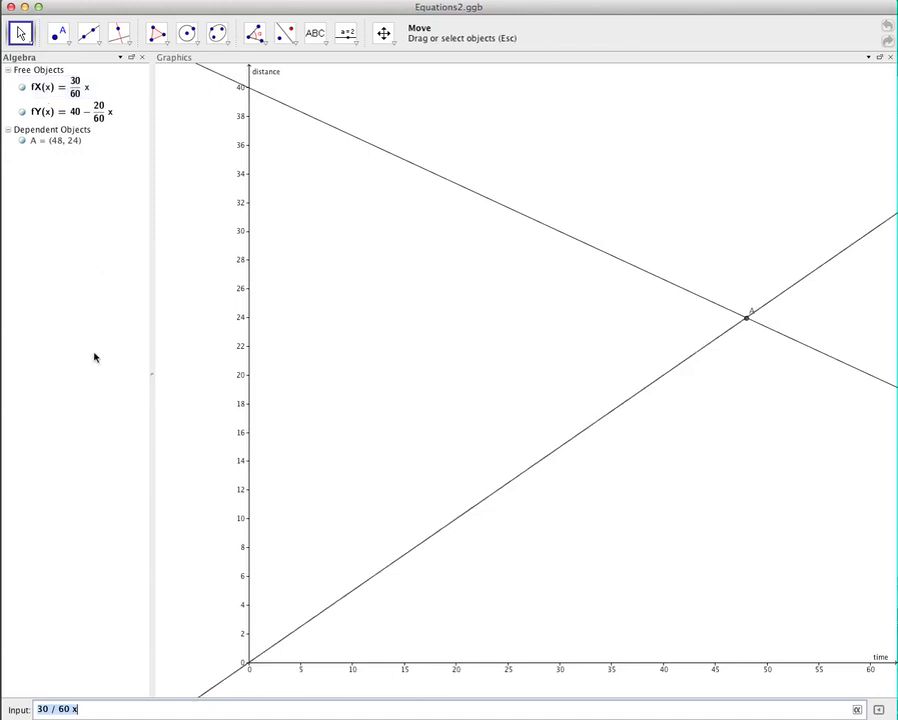
left_click(38, 709)
type("Funct")
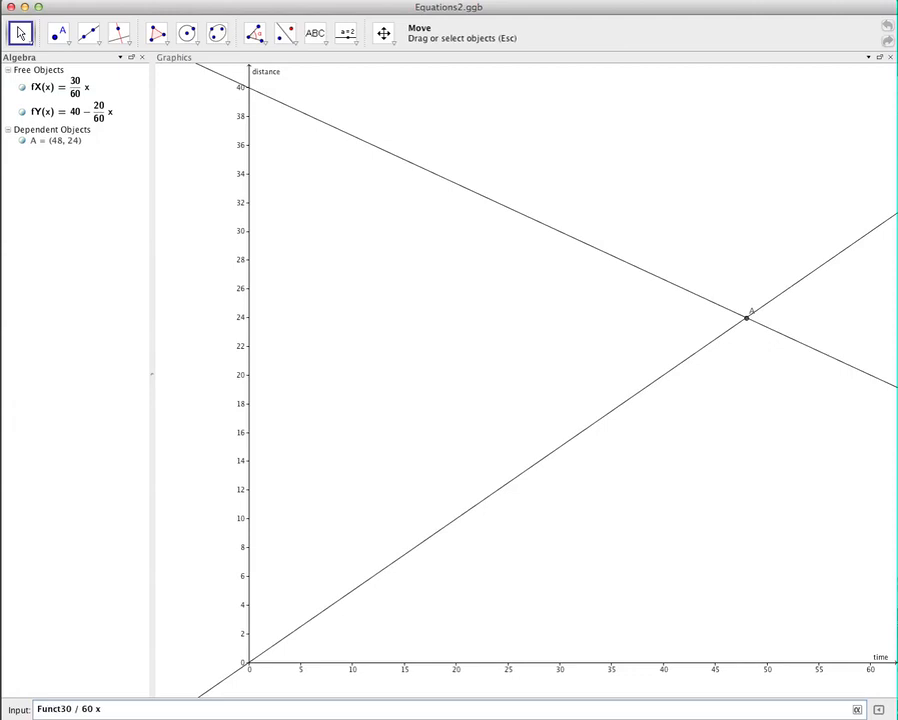
type("ion[")
key("Right")
key("Right")
key("Right")
key("Right")
key("Right")
key("Right")
key("Right")
key("Right")
key("Right")
type(",")
type("0,")
left_click(857, 710)
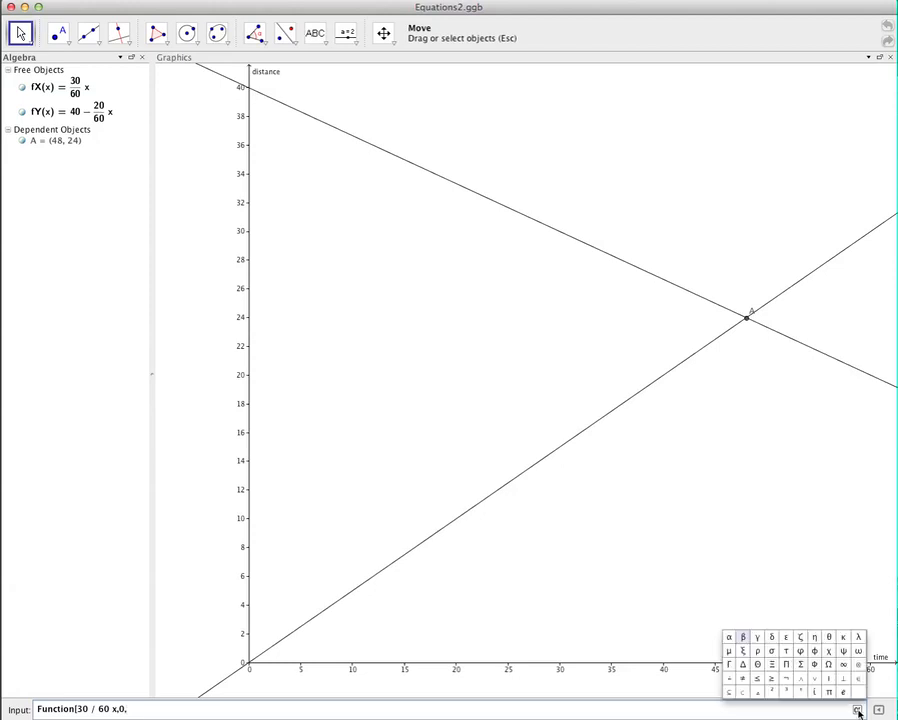
left_click(843, 664)
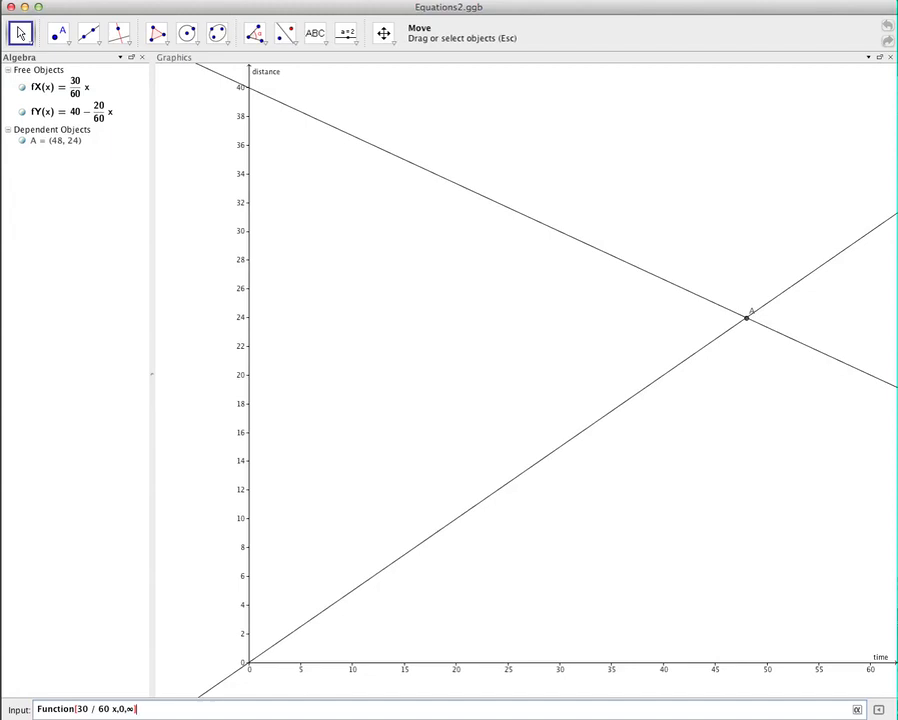
key("Return")
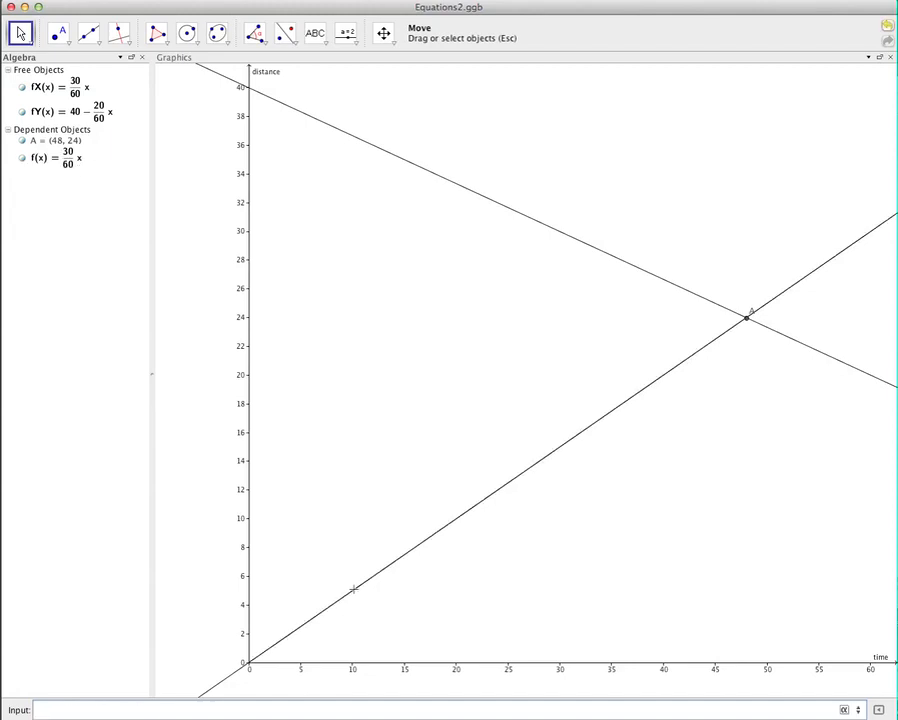
left_click(23, 88)
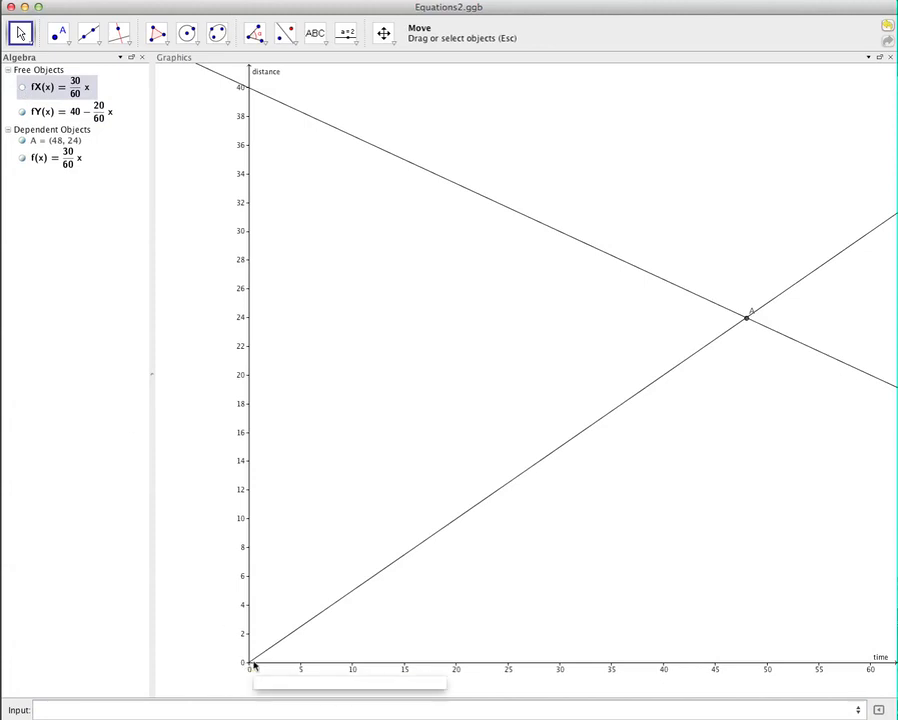
Create a copy of fY restricted to non-negative time as Function[40 - 20 / 60 x, 0, ∞]
right_click(70, 117)
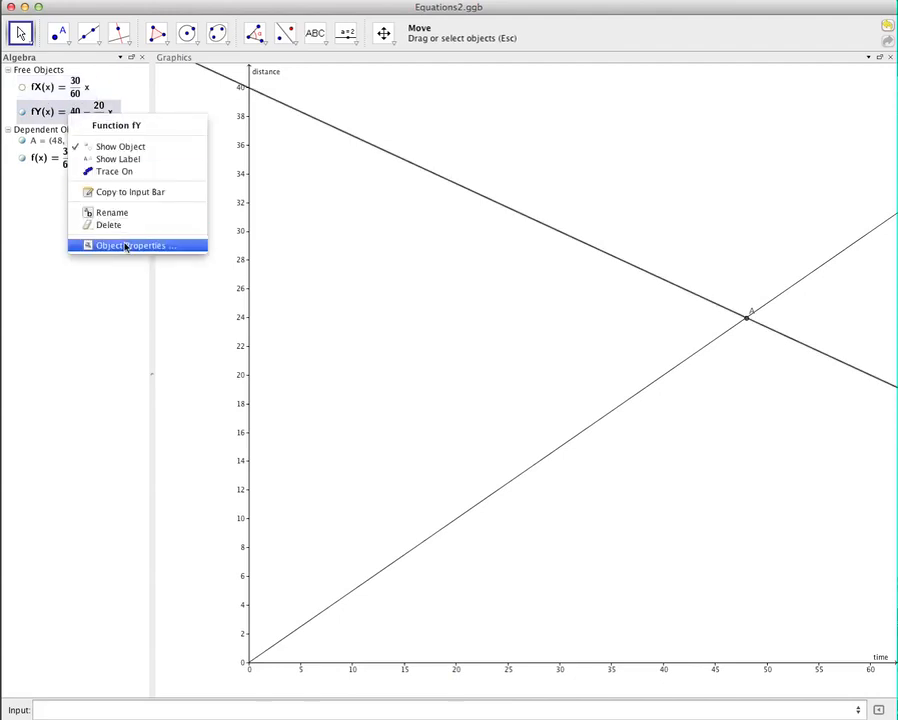
left_click(133, 193)
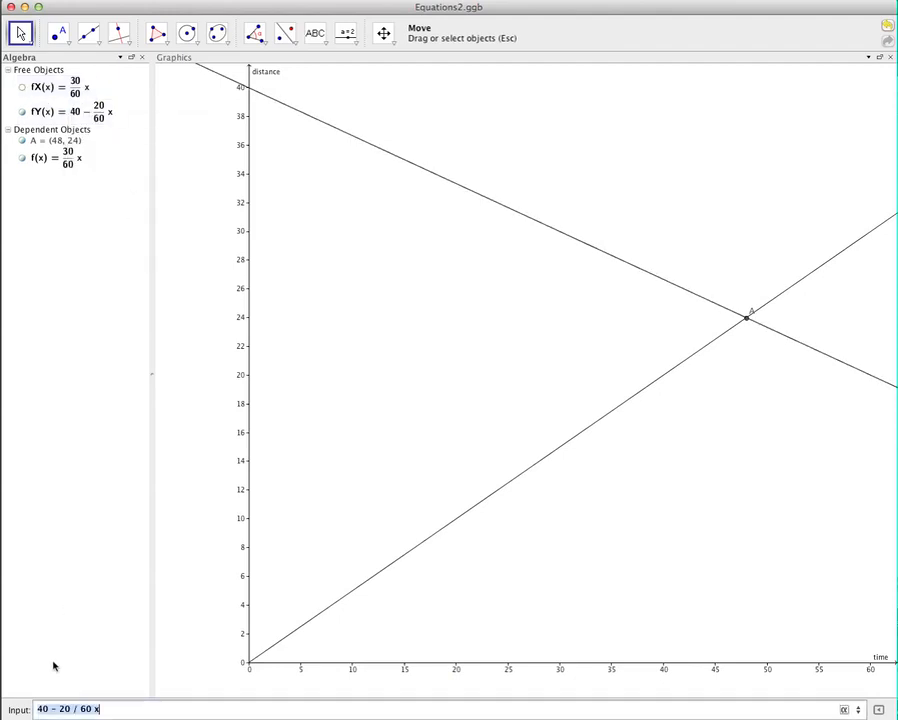
left_click(40, 709)
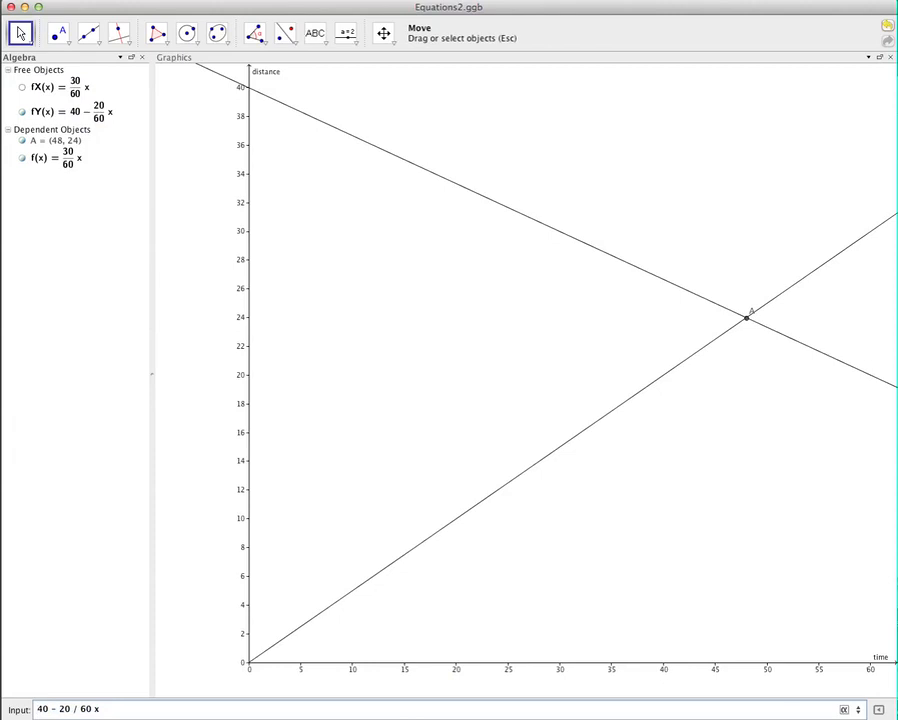
type("Function")
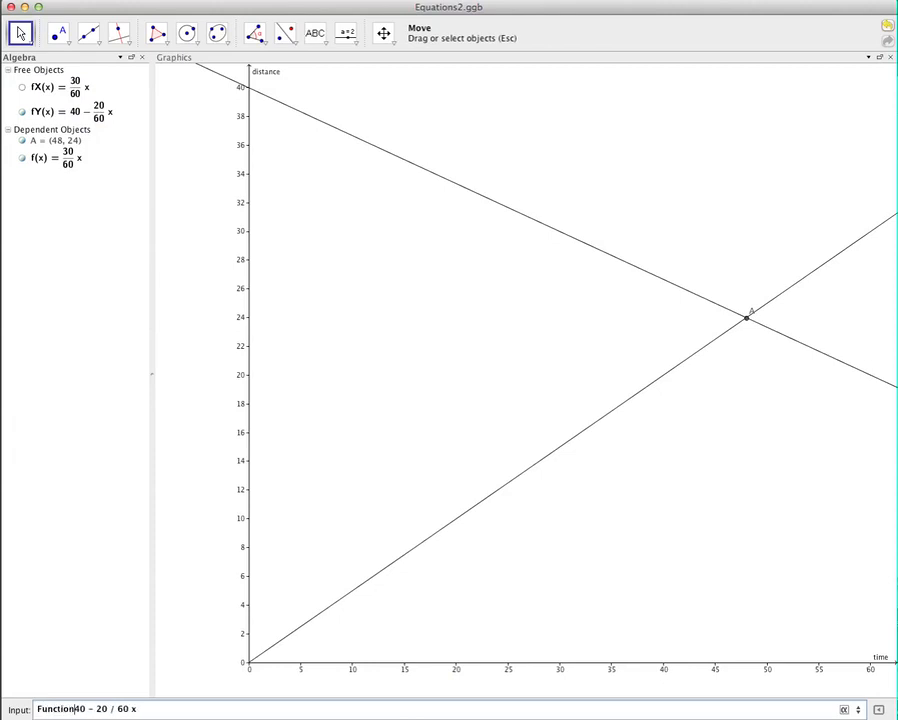
type("[")
key("Right")
key("Right")
key("Right")
key("Right")
key("Right")
key("Right")
key("Right")
key("Right")
key("Right")
key("Right")
key("Right")
key("Right")
type(",0,")
left_click(844, 709)
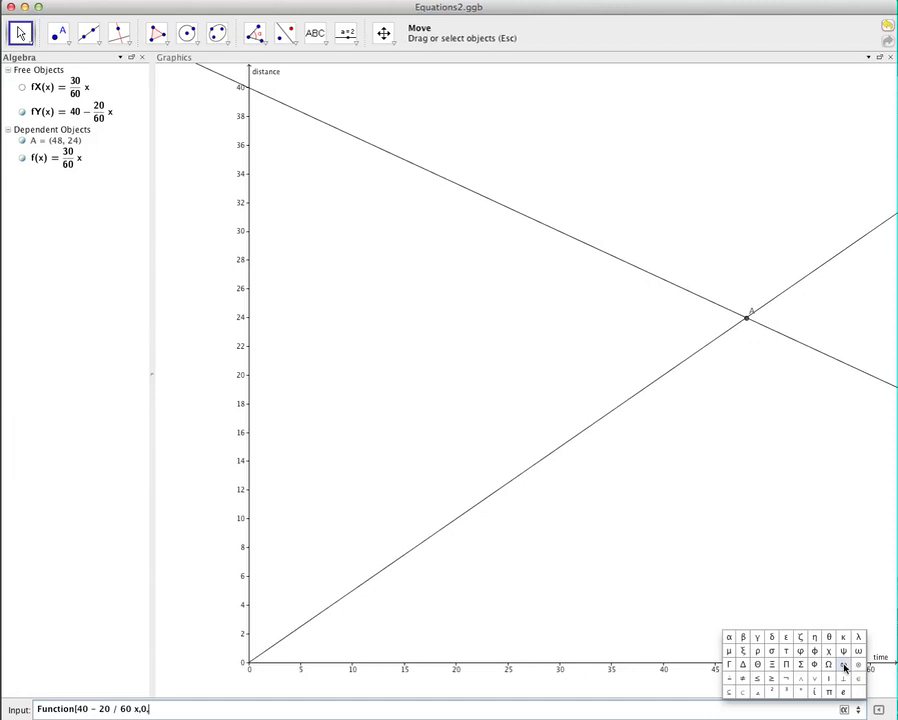
left_click(845, 666)
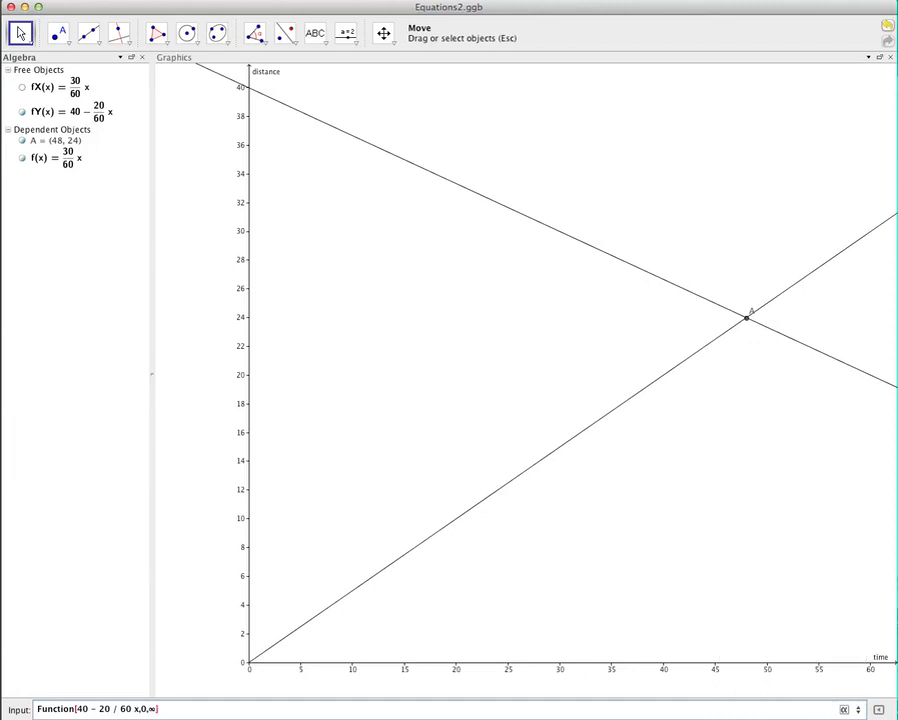
key("Return")
Hide the original function fY and delete the intersection point A
left_click(57, 113)
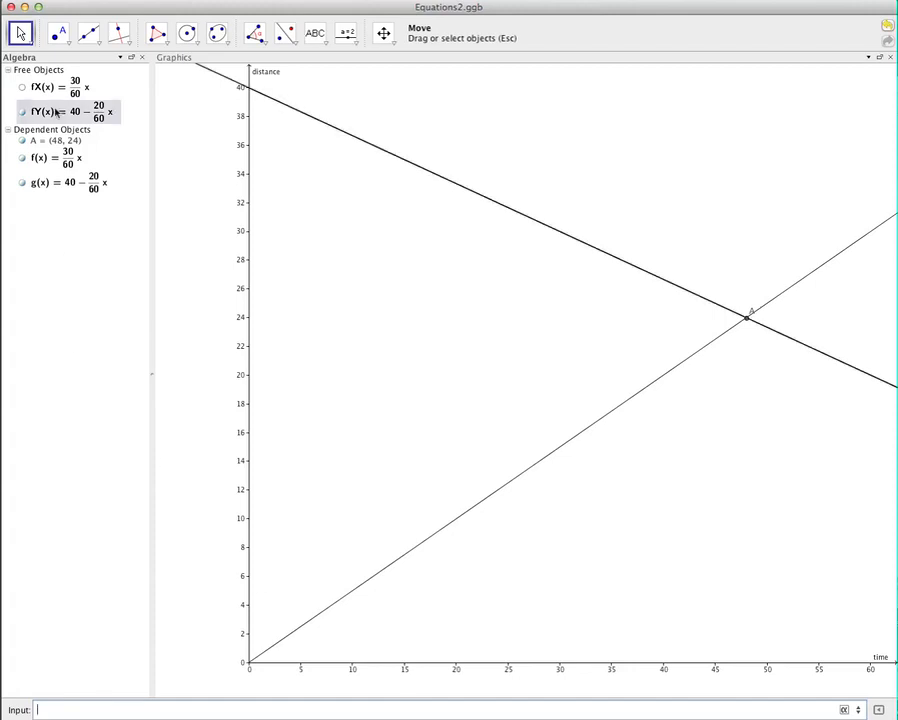
left_click(22, 116)
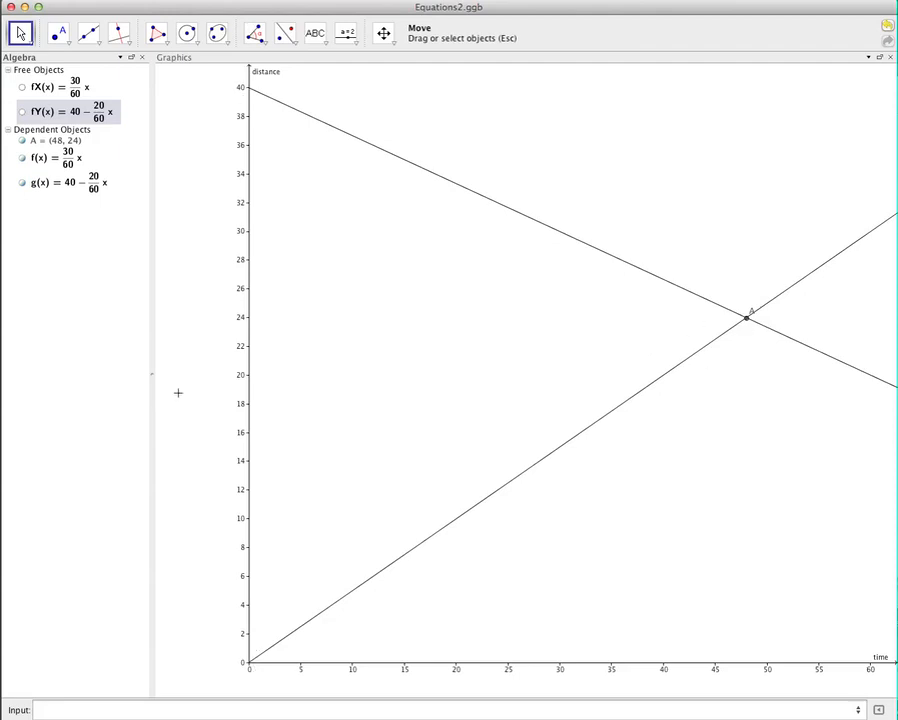
left_click(50, 142)
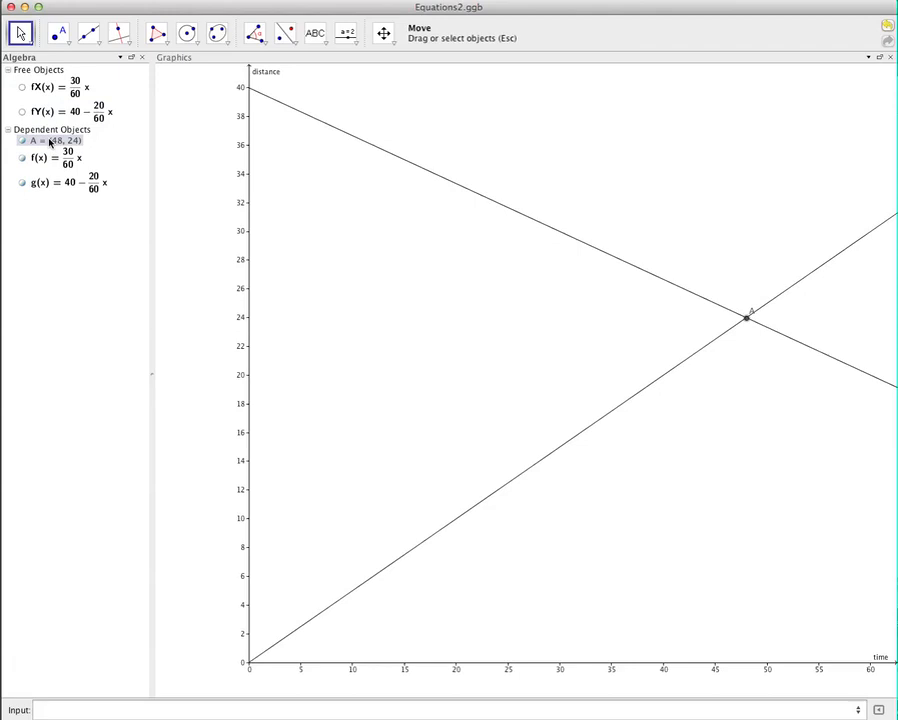
key("Delete")
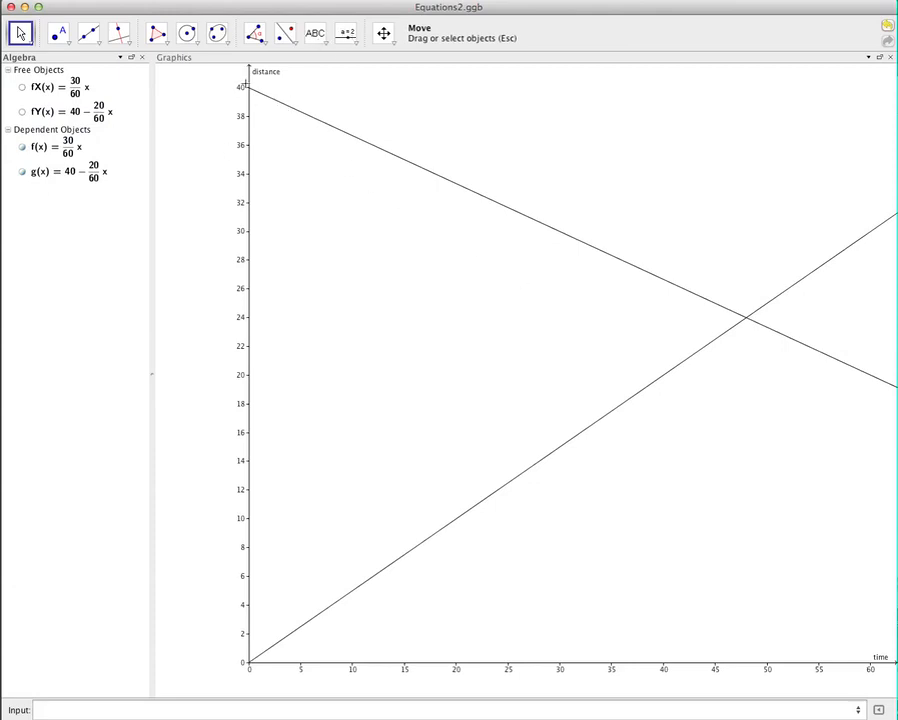
Create a number slider named Distance with minimum 0 and maximum 100 beside the distance axis, and set it to 0
left_click(345, 36)
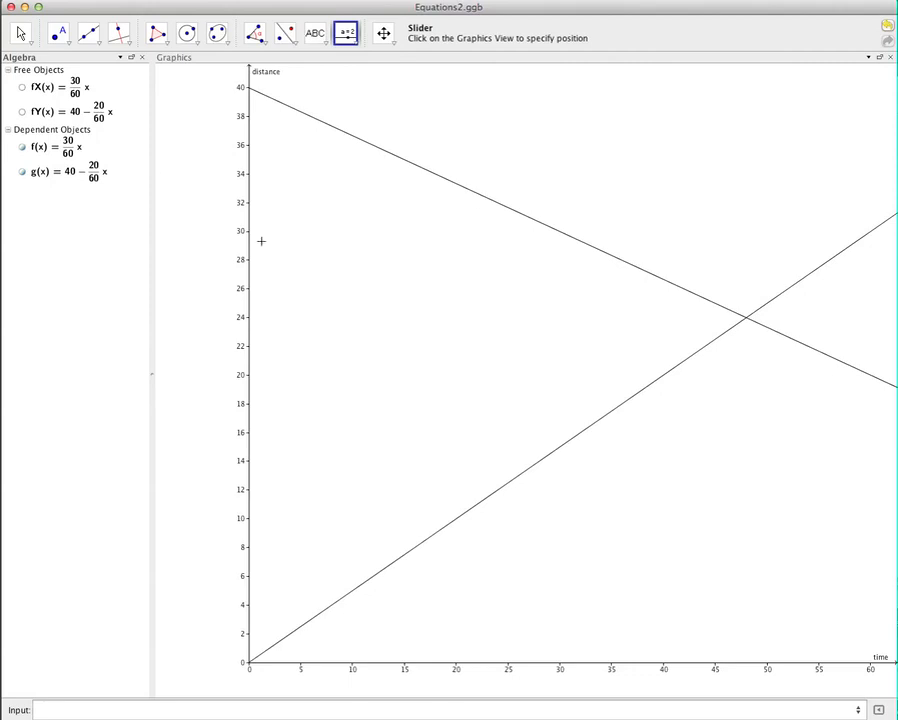
left_click(173, 105)
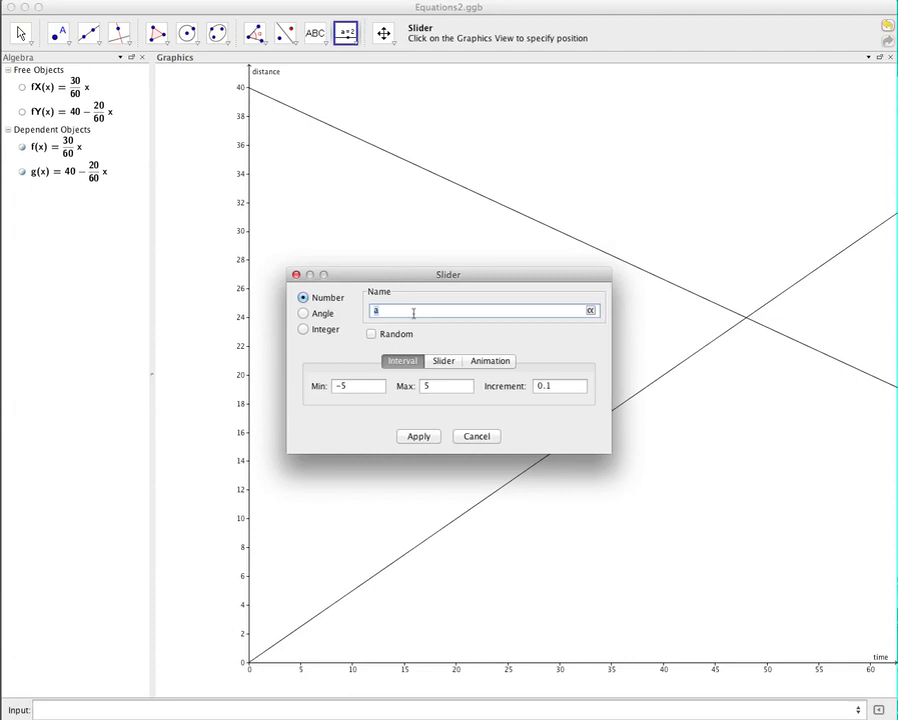
key("BackSpace")
type("Distance")
left_click(356, 388)
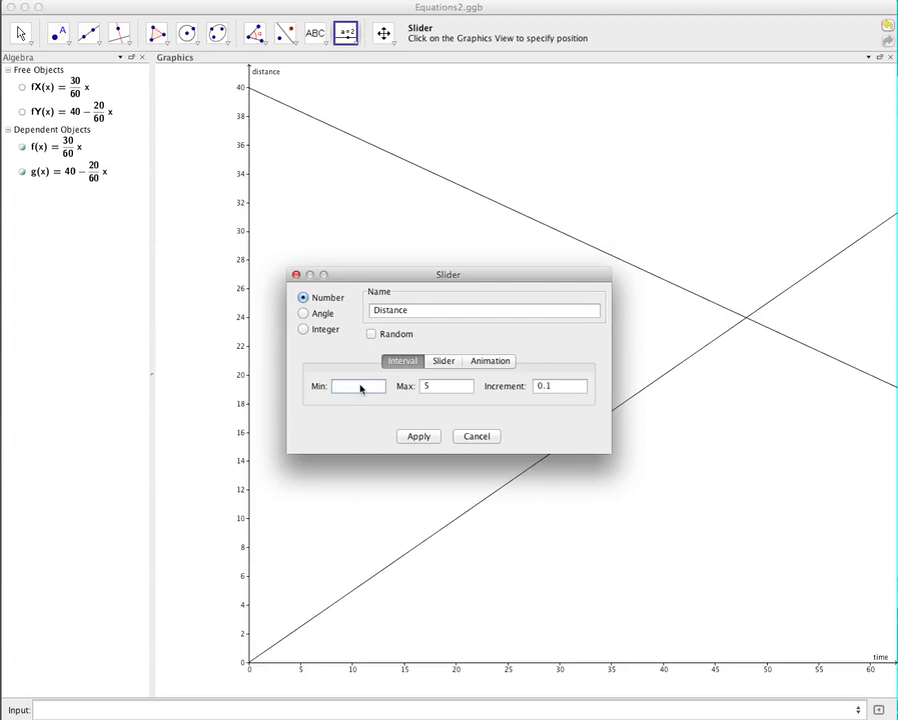
type("0")
left_click(449, 389)
type("100")
left_click(418, 436)
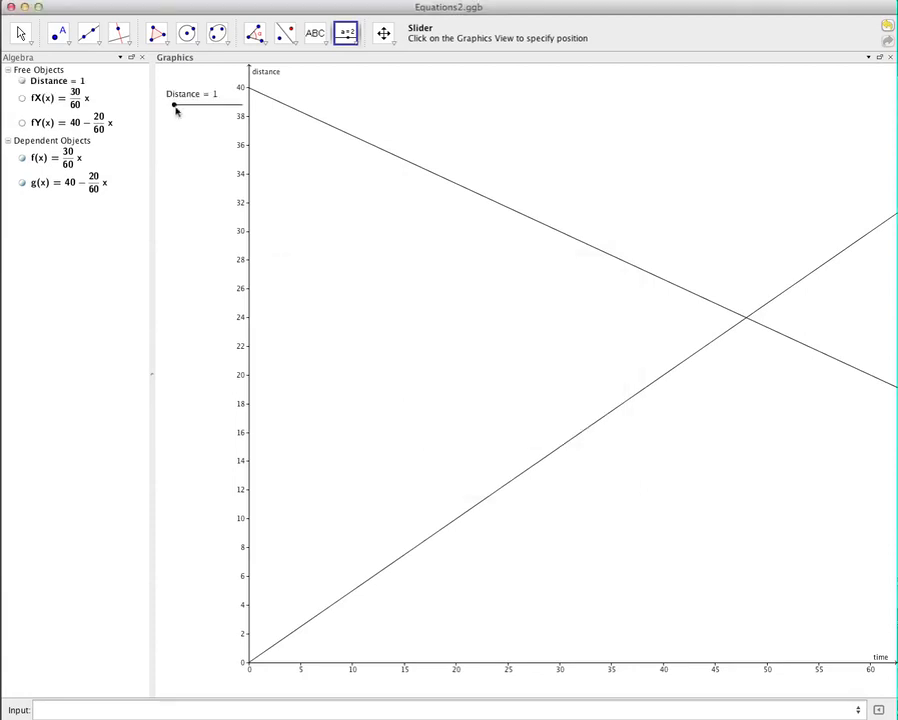
mouse_move(176, 110)
left_mouse_down()
mouse_move(244, 108)
mouse_move(168, 106)
left_mouse_up()
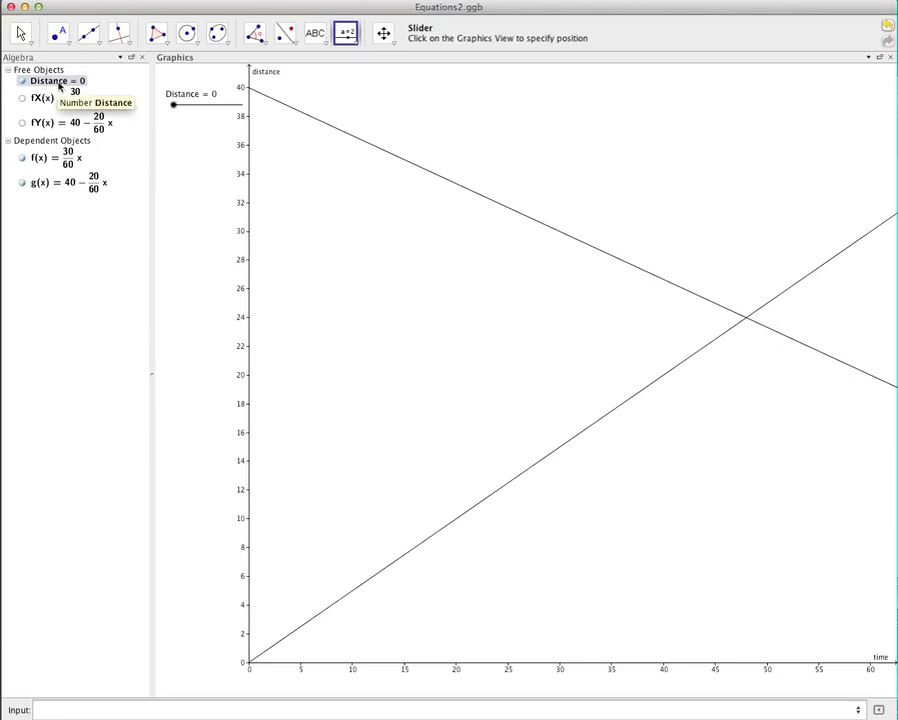
Redefine function g as Function[Distance - 20 / 60 x, 0, ∞] so its starting value follows the slider
right_click(71, 183)
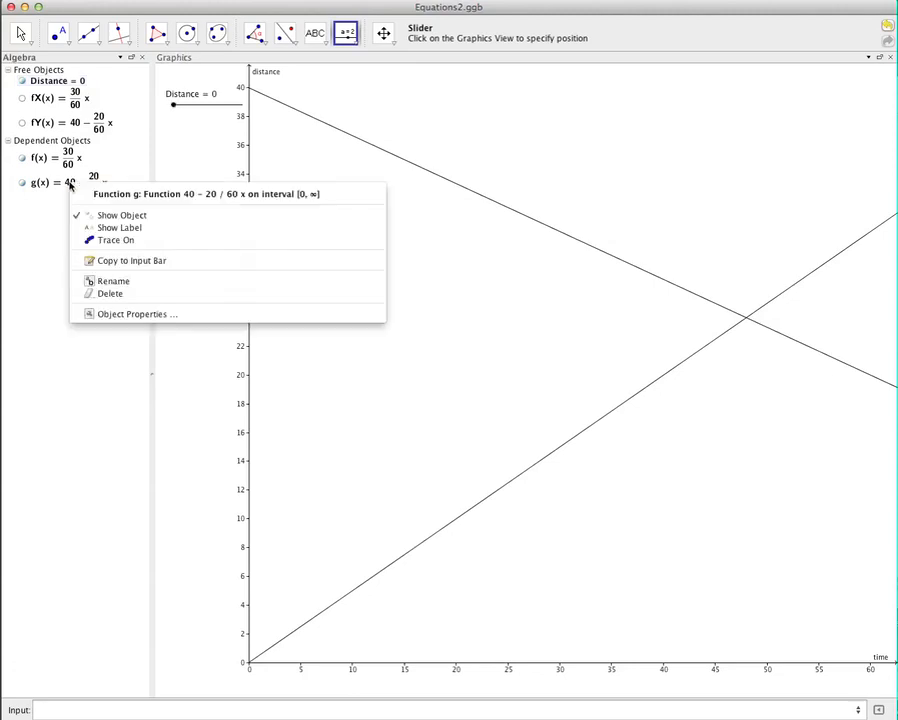
left_click(104, 314)
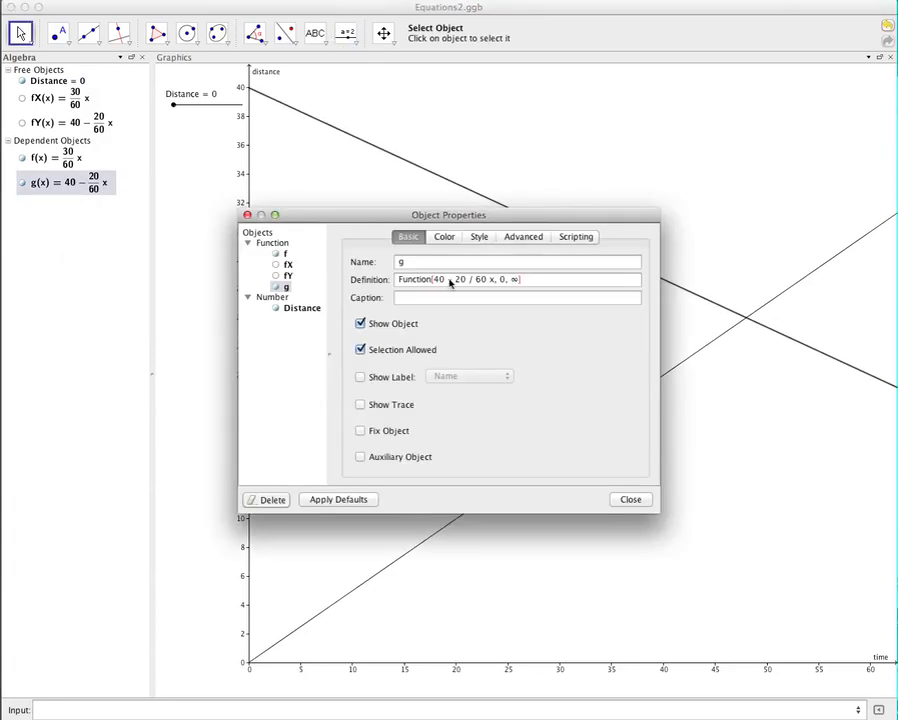
left_click(443, 281)
key("BackSpace")
key("BackSpace")
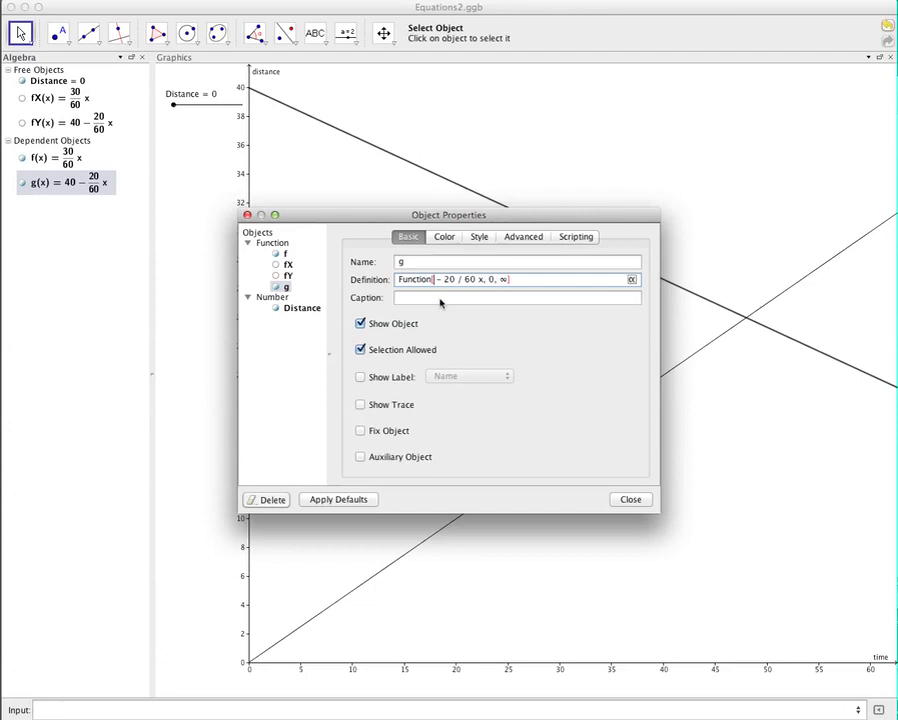
type("Distance")
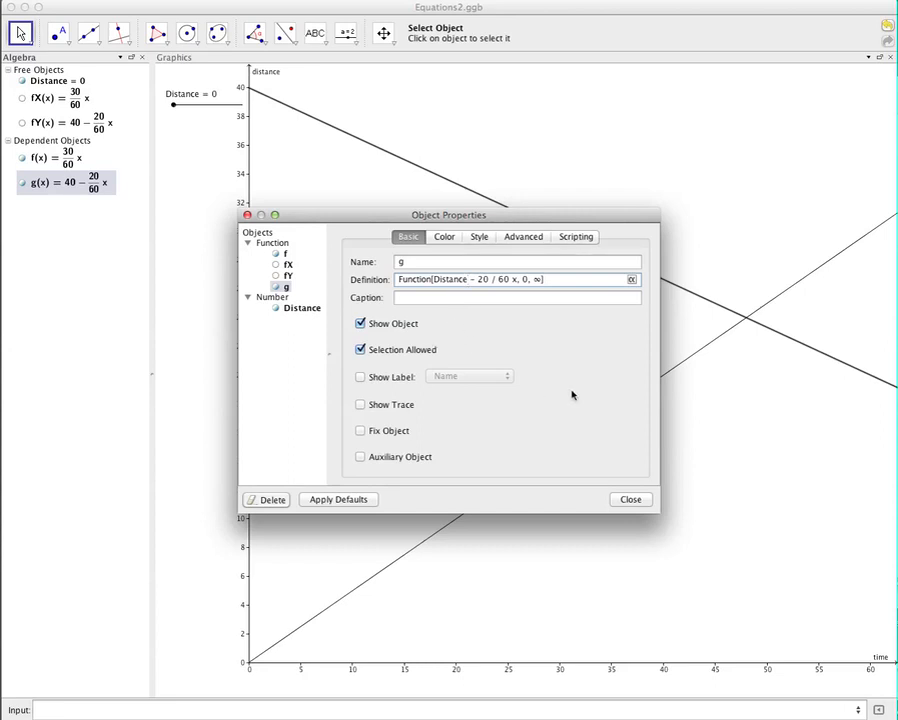
left_click(627, 502)
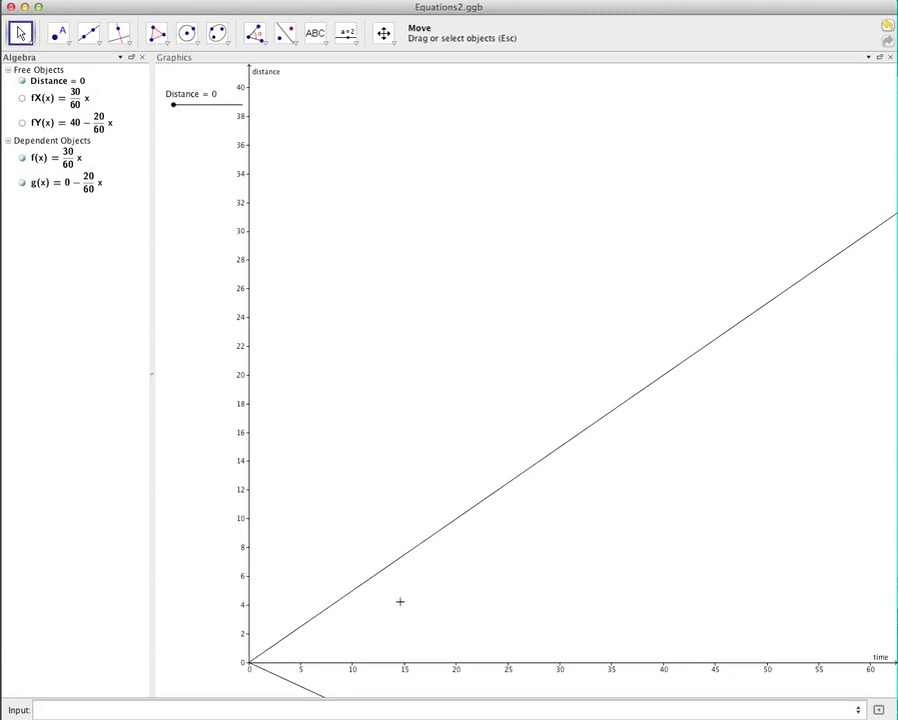
Set the Distance slider to 46 to test how it moves the graph of g
left_click(173, 106)
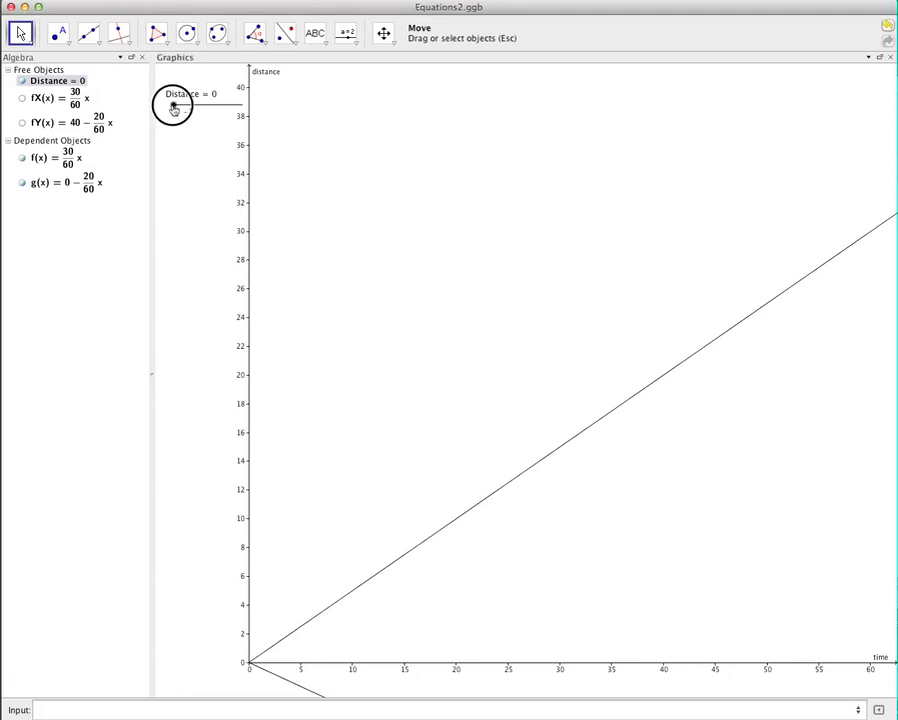
left_click_drag(173, 106, 196, 109)
mouse_move(203, 109)
left_mouse_down()
mouse_move(213, 110)
mouse_move(180, 112)
mouse_move(206, 112)
left_mouse_up()
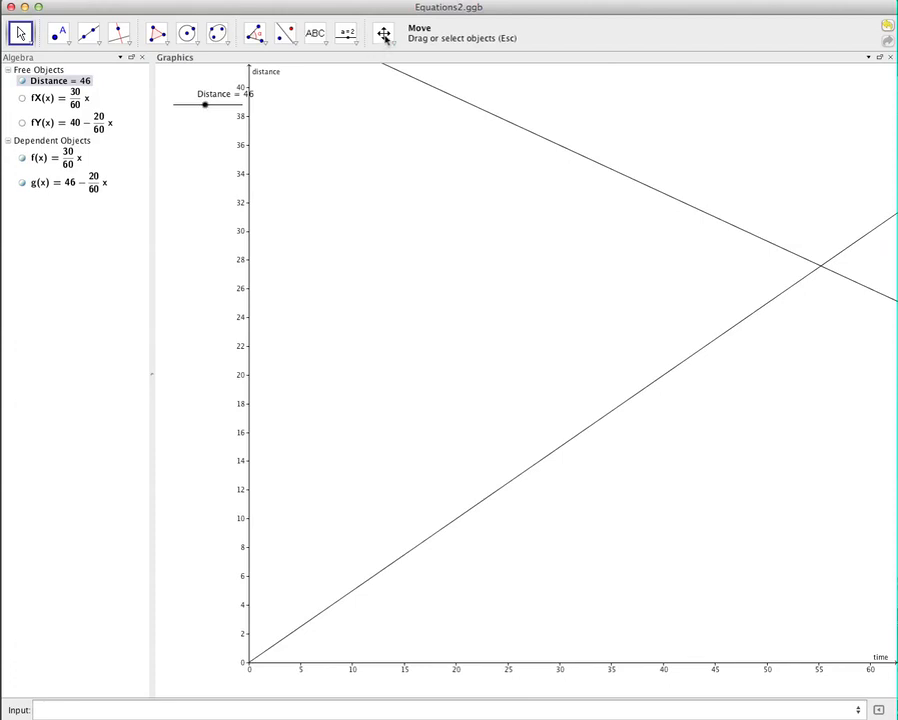
Rescale the distance axis to show values up to about 100, and shift the graph clear of the slider
left_click(384, 35)
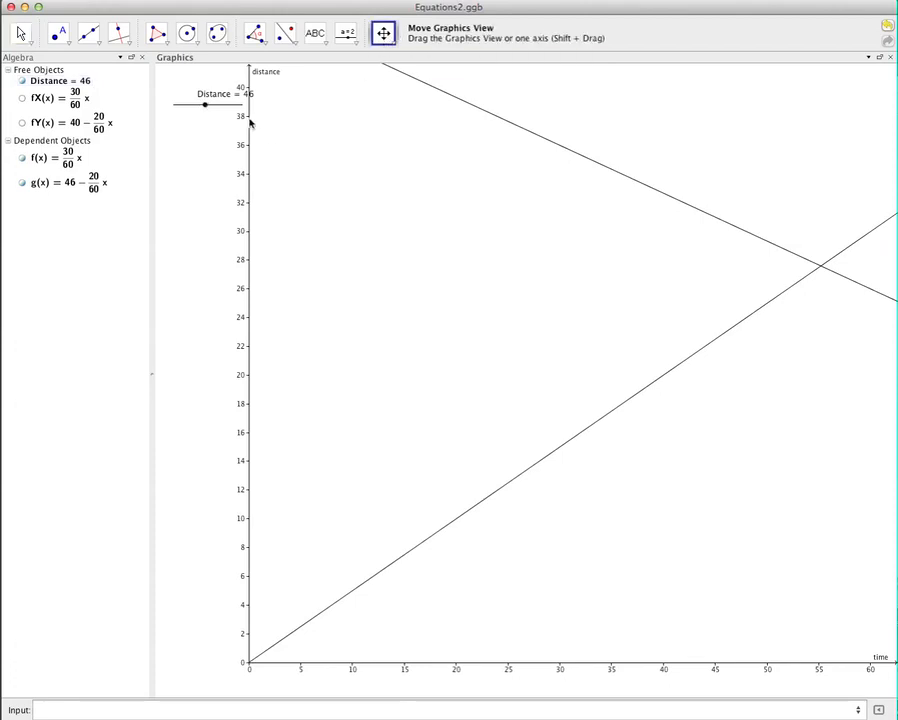
left_click_drag(250, 121, 244, 445)
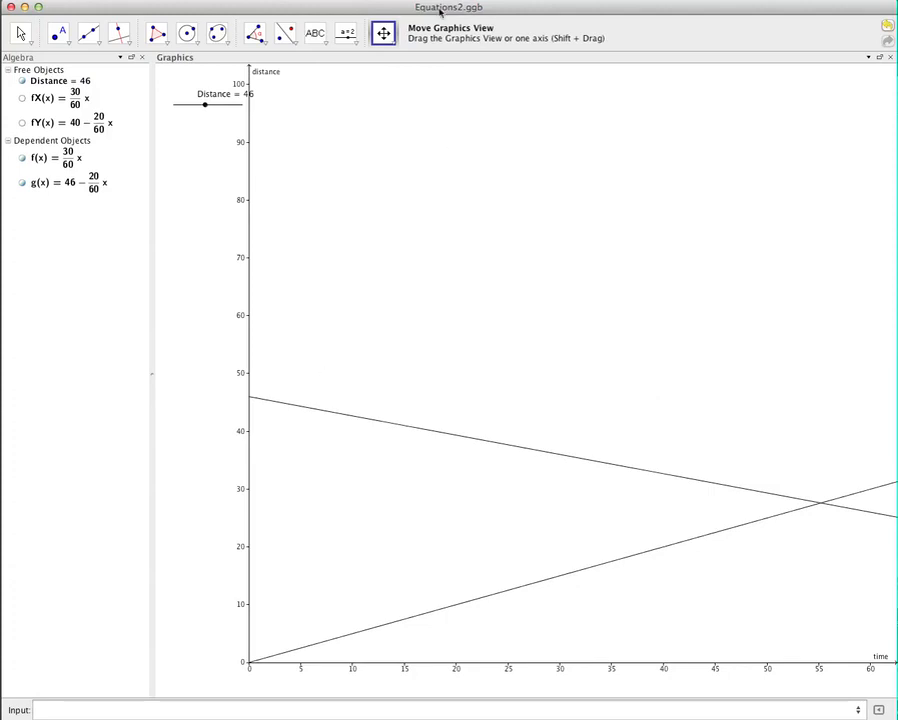
left_click_drag(329, 496, 356, 507)
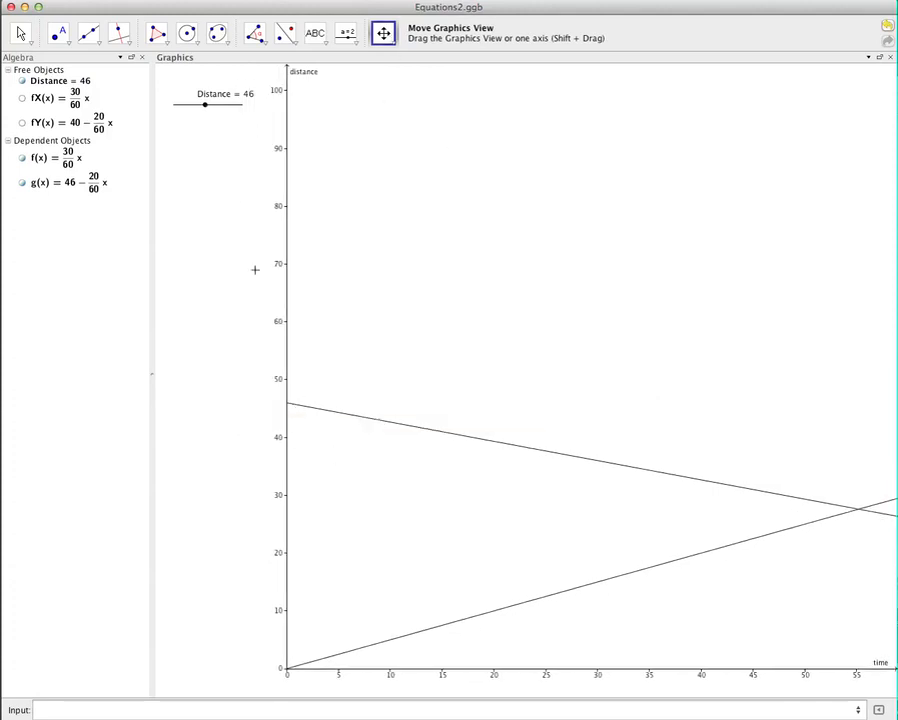
Set the Distance slider to 67
left_click_drag(206, 111, 214, 108)
left_click(347, 36)
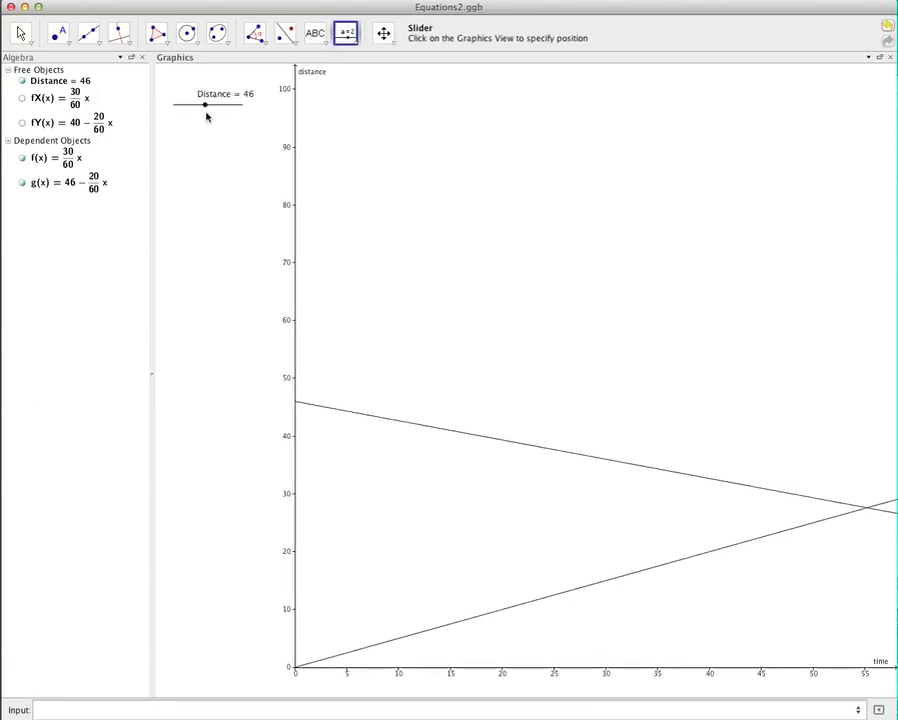
mouse_move(206, 107)
left_mouse_down()
mouse_move(253, 108)
mouse_move(172, 108)
mouse_move(256, 100)
mouse_move(220, 107)
left_mouse_up()
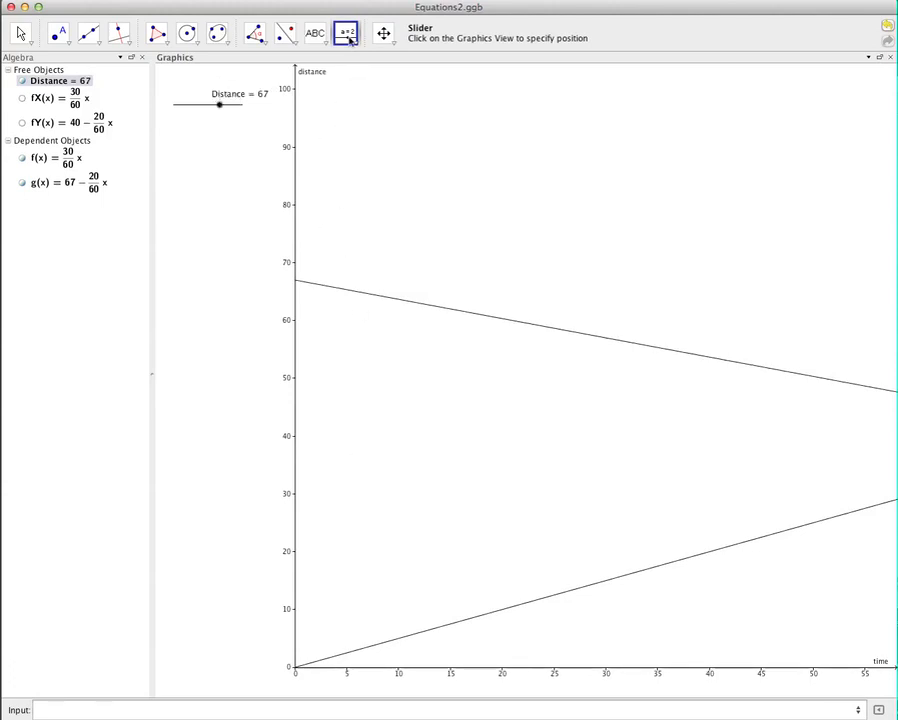
Create a number slider named SpeedA below the Distance slider, ranging from 0 to 60, and set it to 0
left_click(176, 146)
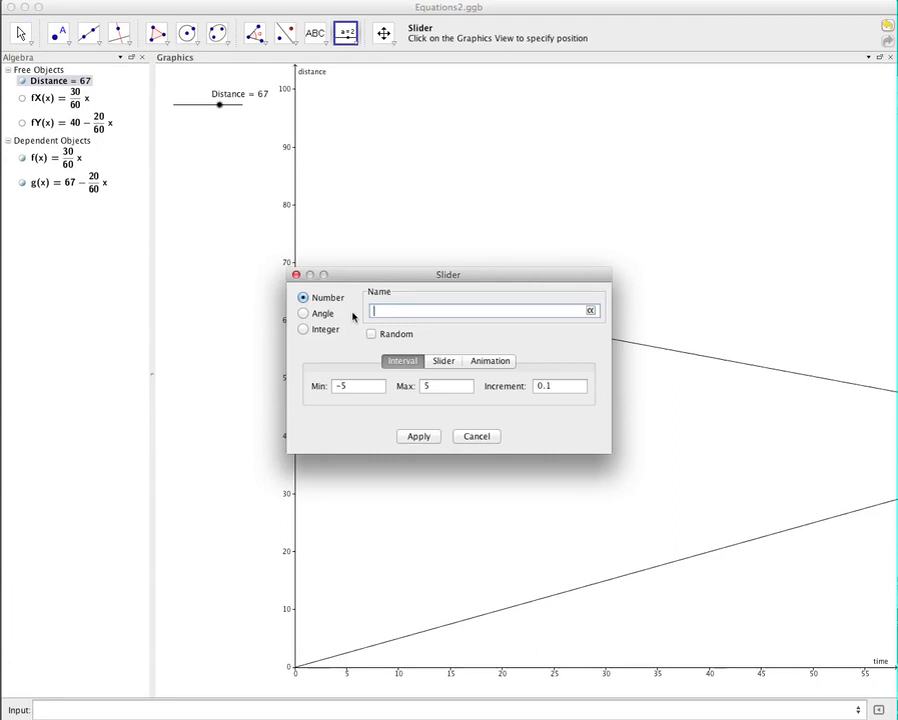
type("Spee")
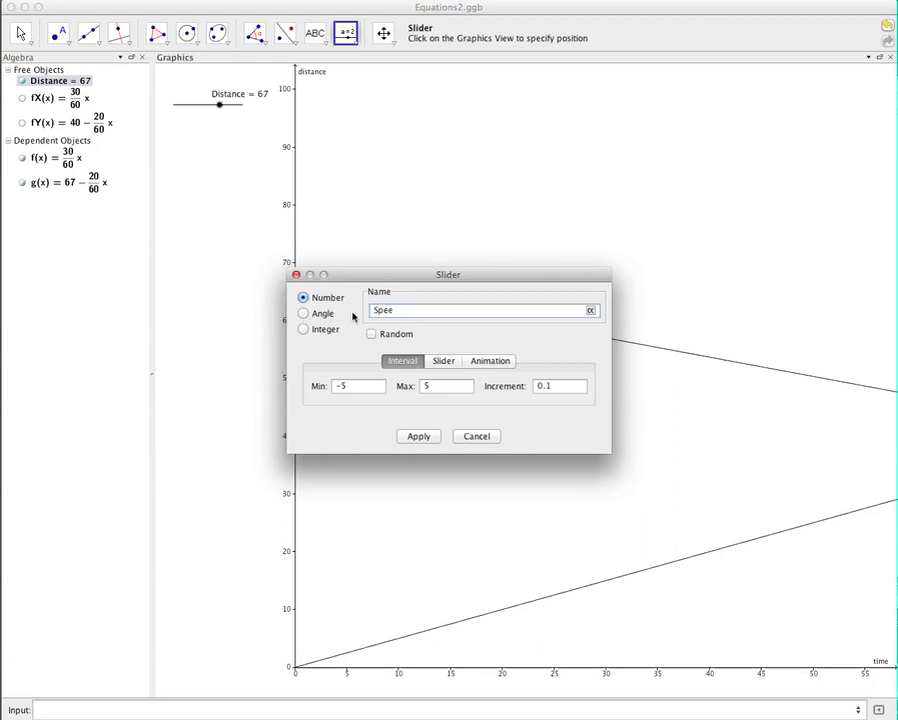
type("dA")
left_click(361, 386)
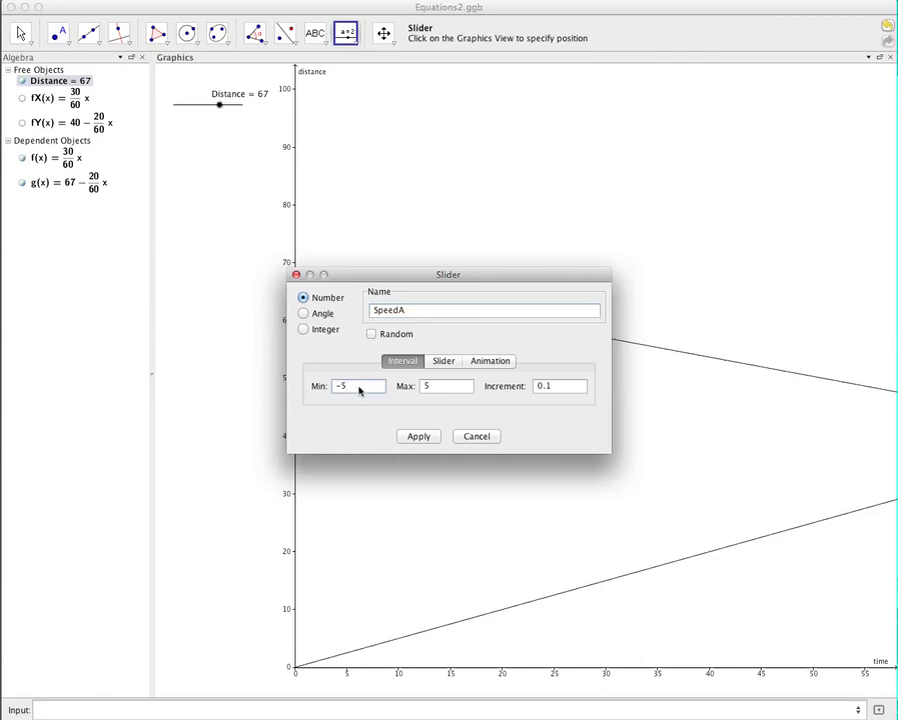
type("0")
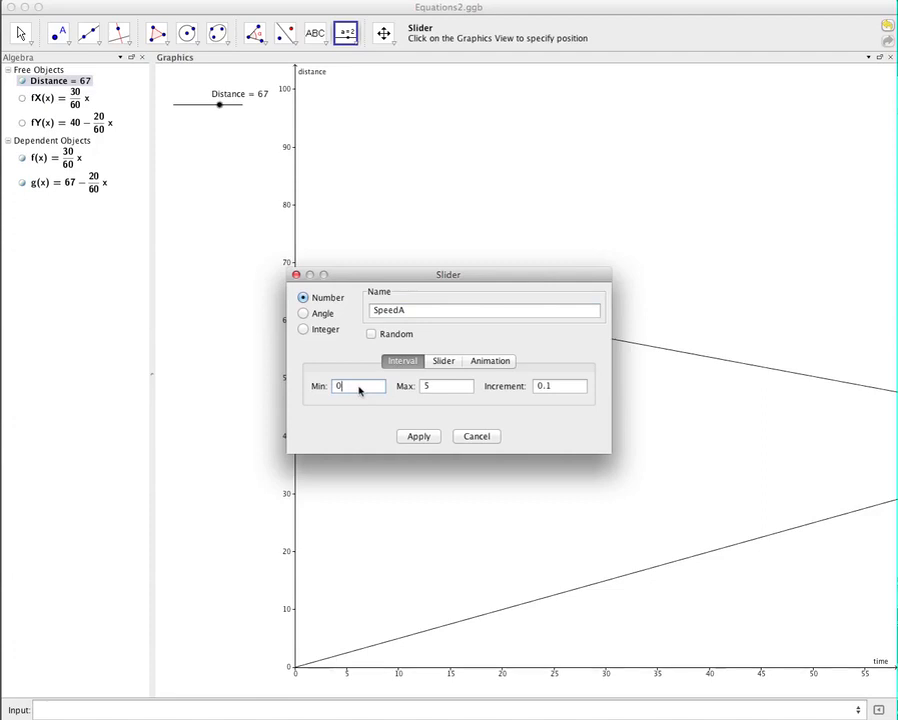
left_click(432, 390)
left_click(418, 437)
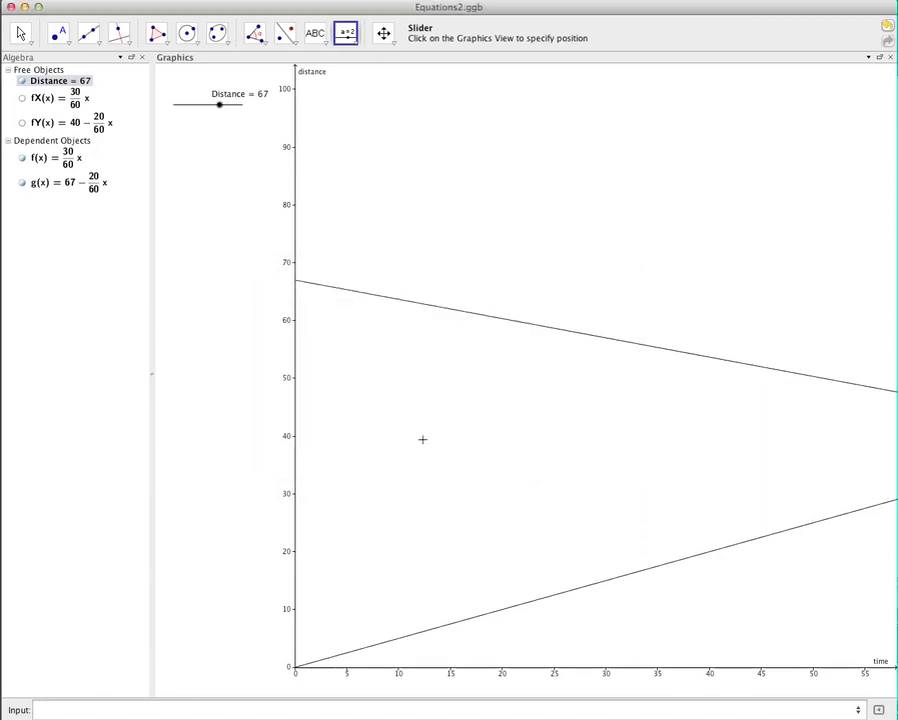
mouse_move(174, 149)
left_mouse_down()
mouse_move(259, 152)
mouse_move(159, 151)
left_mouse_up()
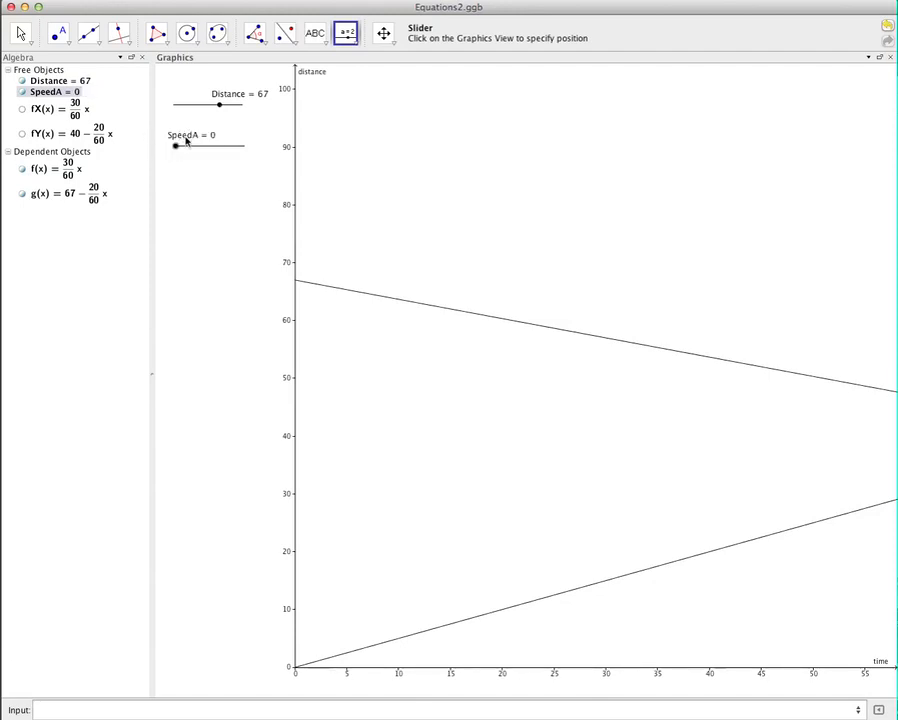
Rename the SpeedA slider to SpeedX in its object properties
right_click(186, 141)
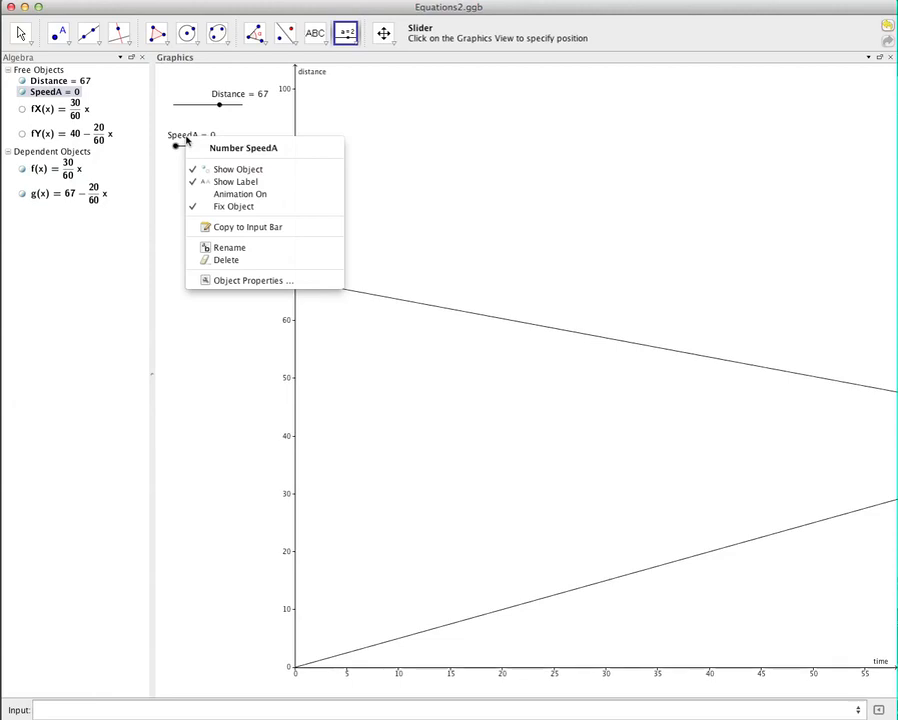
left_click(237, 281)
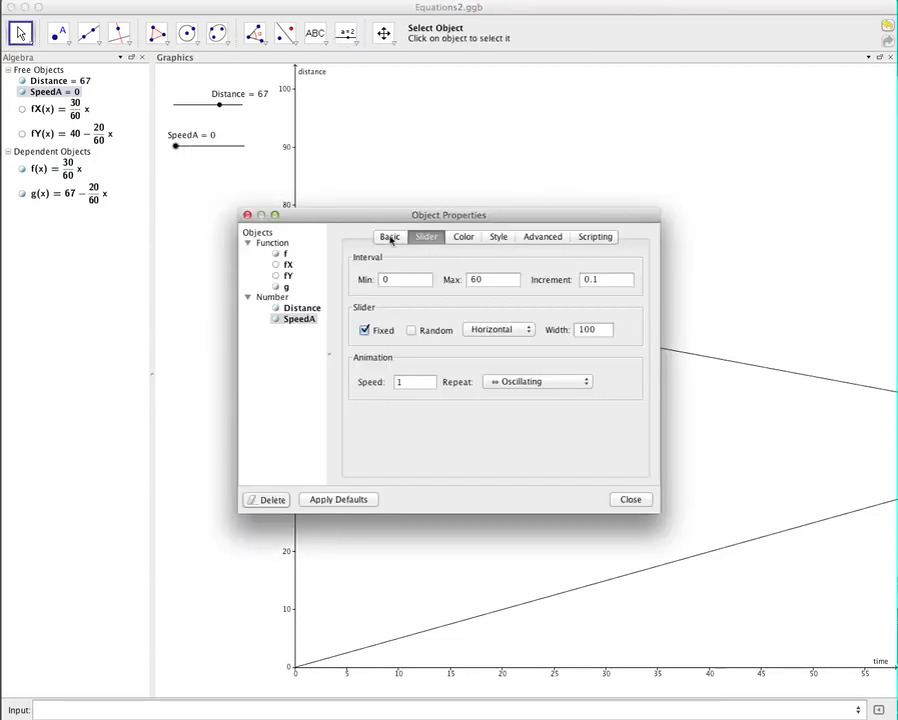
left_click(389, 237)
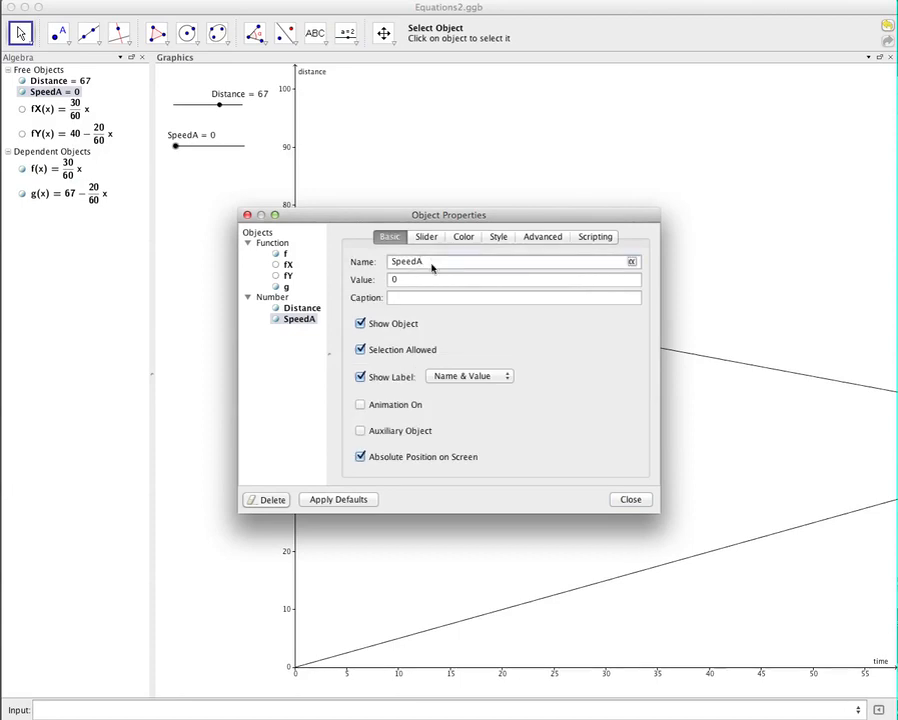
type("X")
left_click(630, 499)
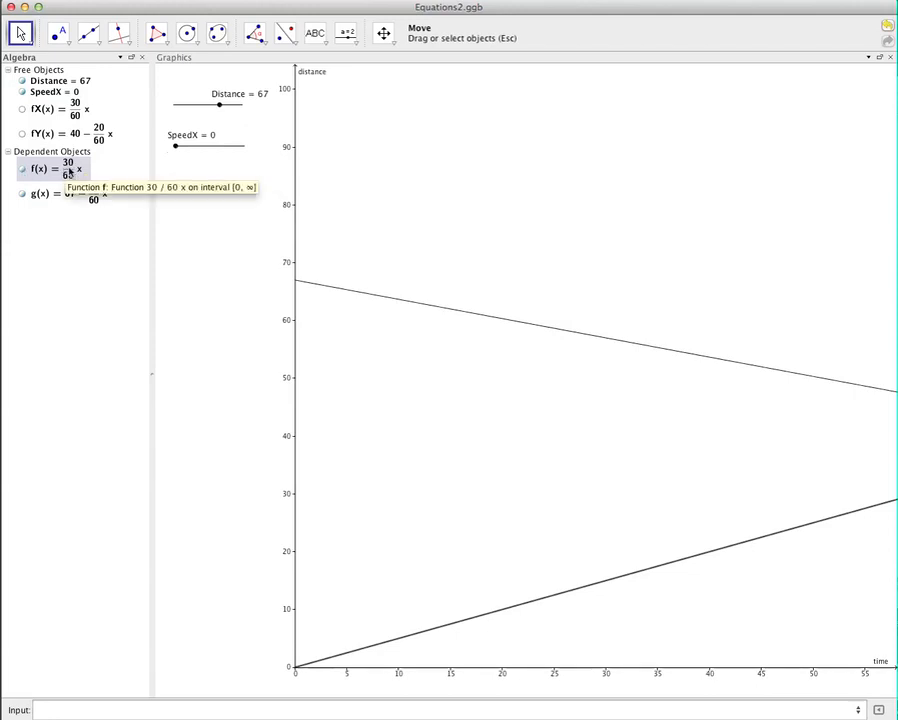
Redefine function f as Function[SpeedX / 60 x, 0, ∞] and set the SpeedX slider to 60
right_click(68, 174)
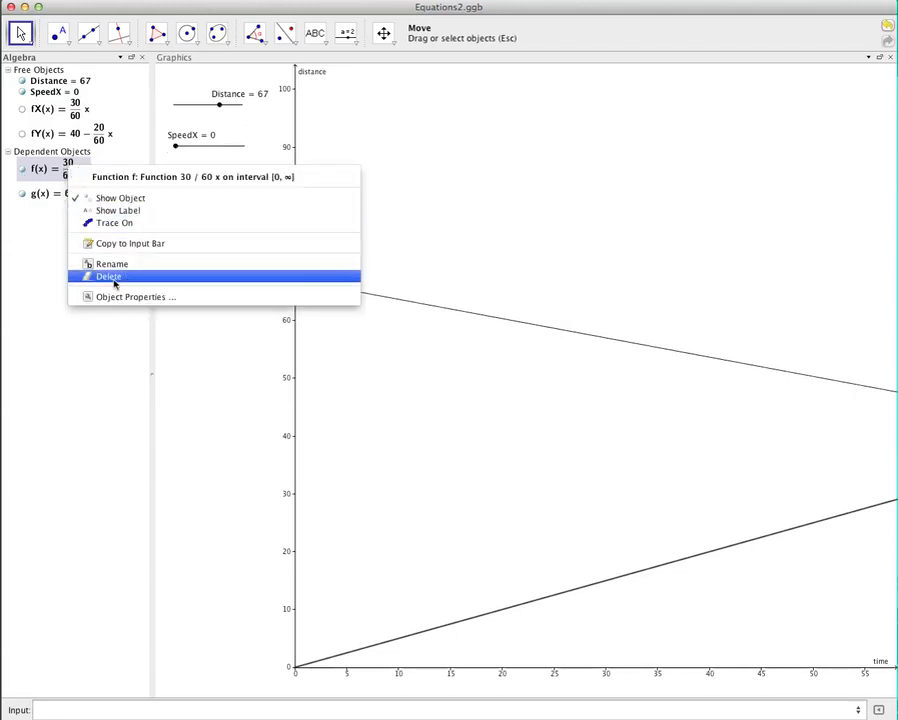
left_click(117, 297)
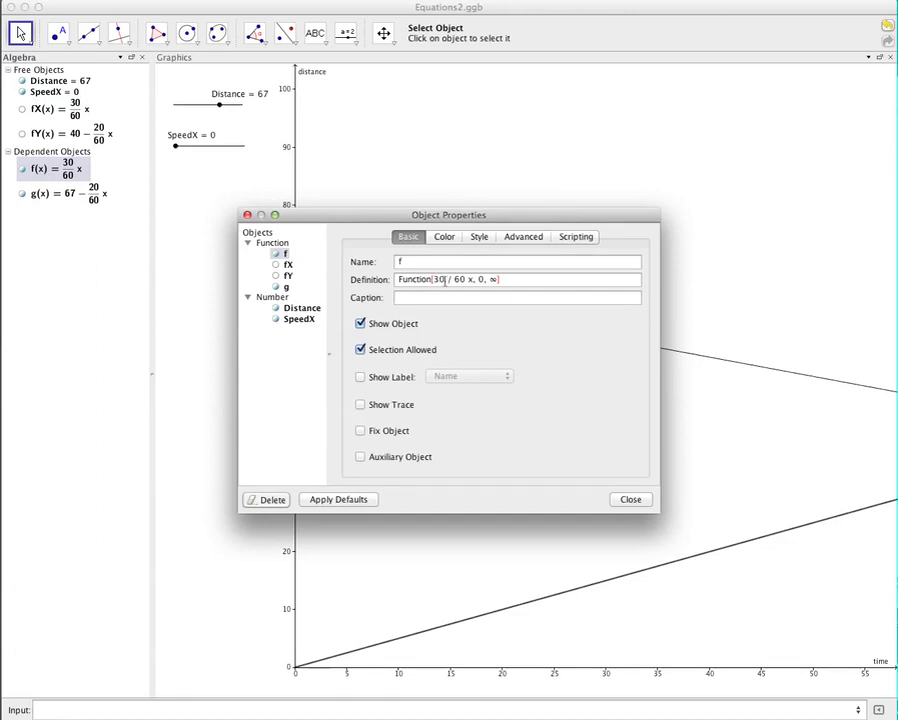
left_click(448, 280)
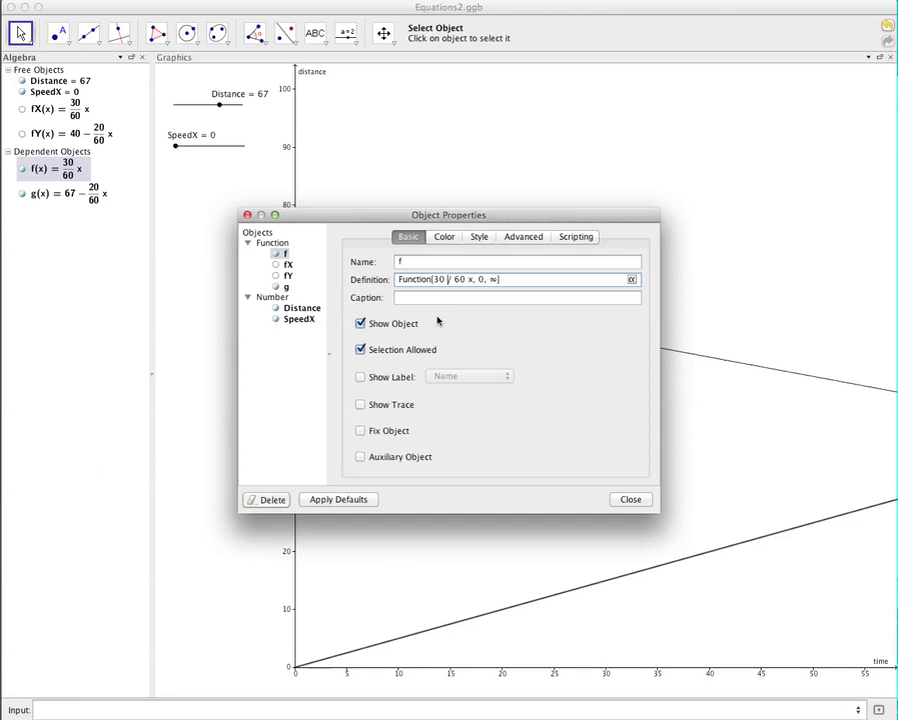
key("BackSpace")
key("BackSpace")
key("BackSpace")
type("SpeedX")
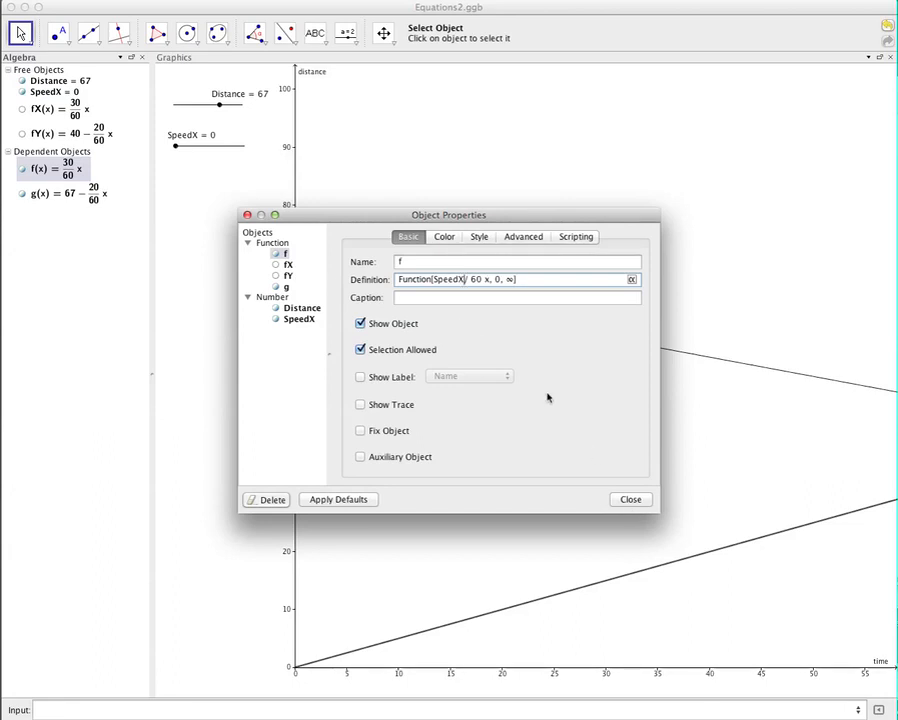
left_click(630, 499)
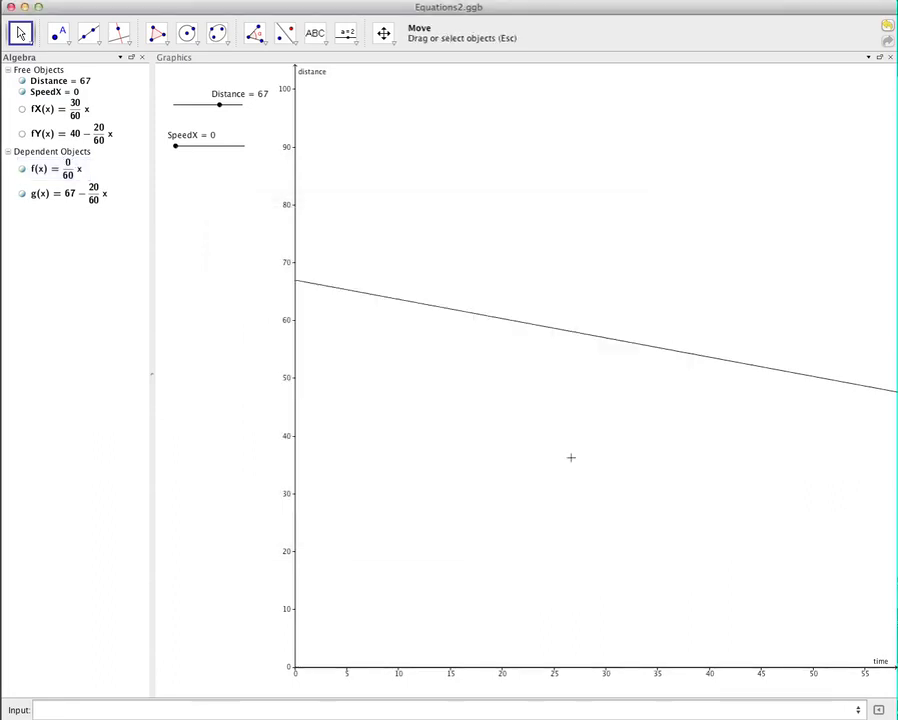
left_click_drag(175, 146, 256, 155)
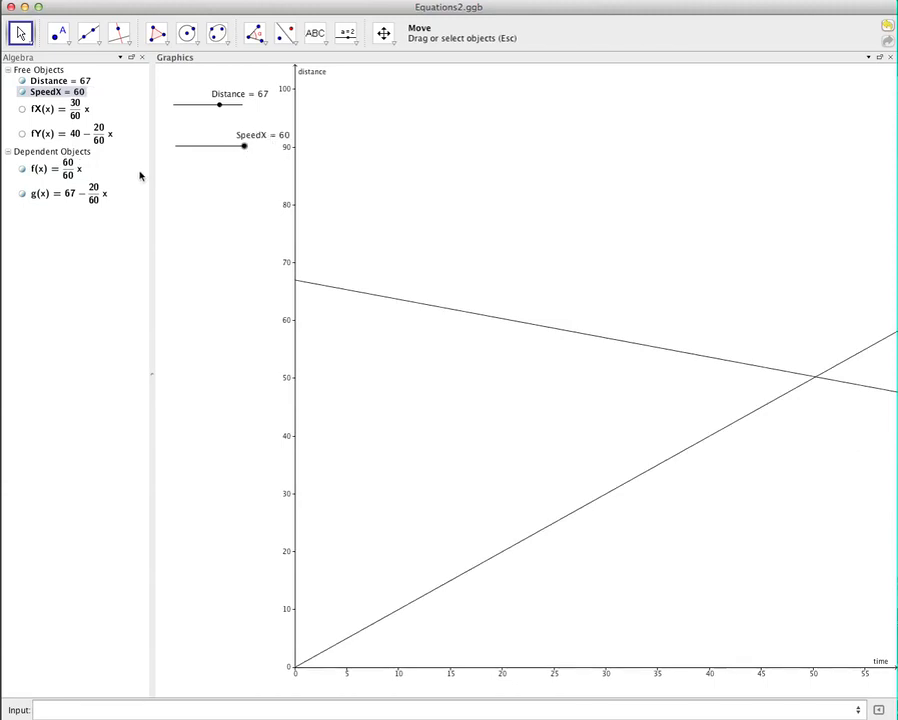
Create a number slider named SpeedY below the SpeedX slider, with a minimum of 0 and a maximum of 60
left_click(342, 42)
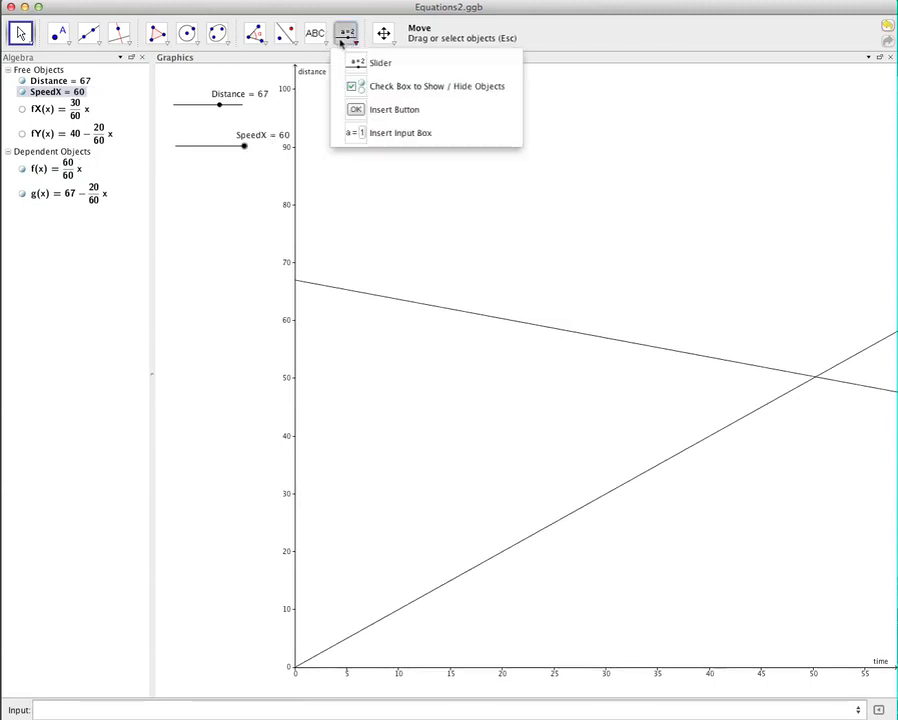
left_click(344, 34)
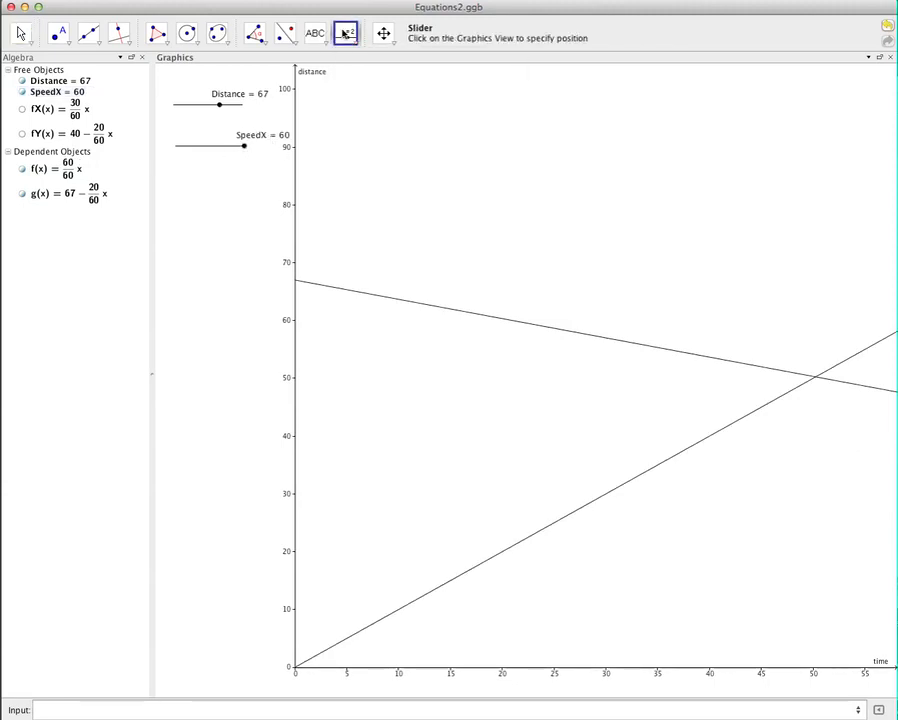
left_click(181, 186)
type("SpeedY")
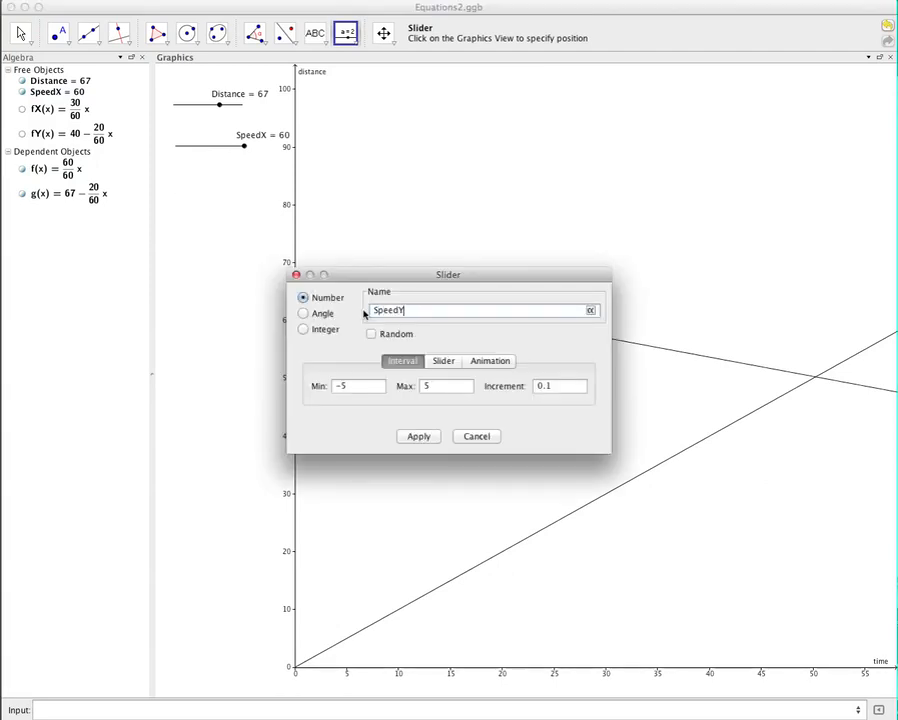
left_click(356, 388)
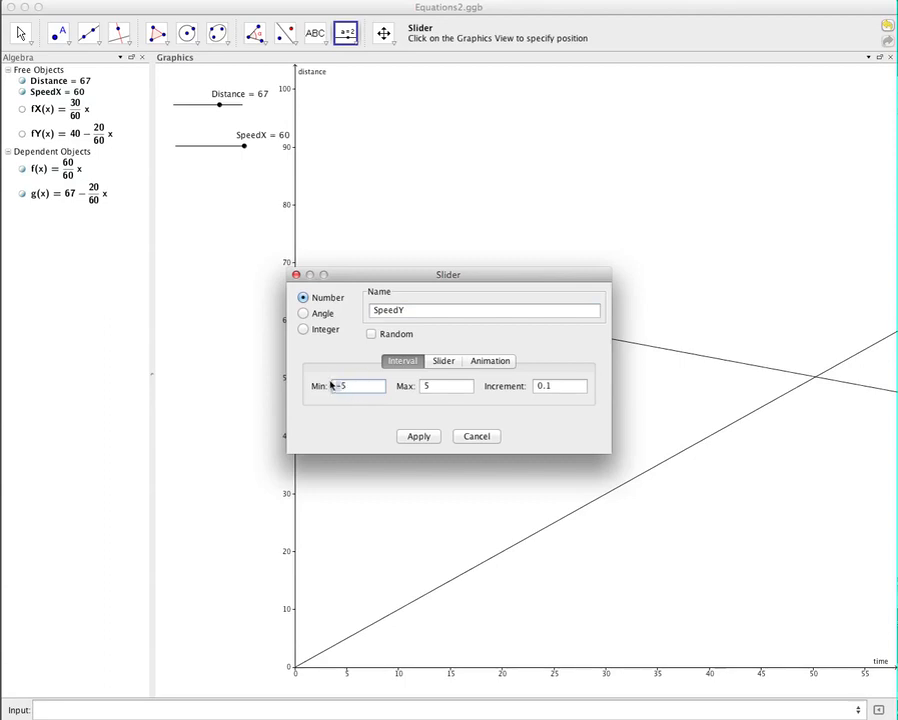
left_click_drag(333, 384, 358, 389)
key("BackSpace")
type("0")
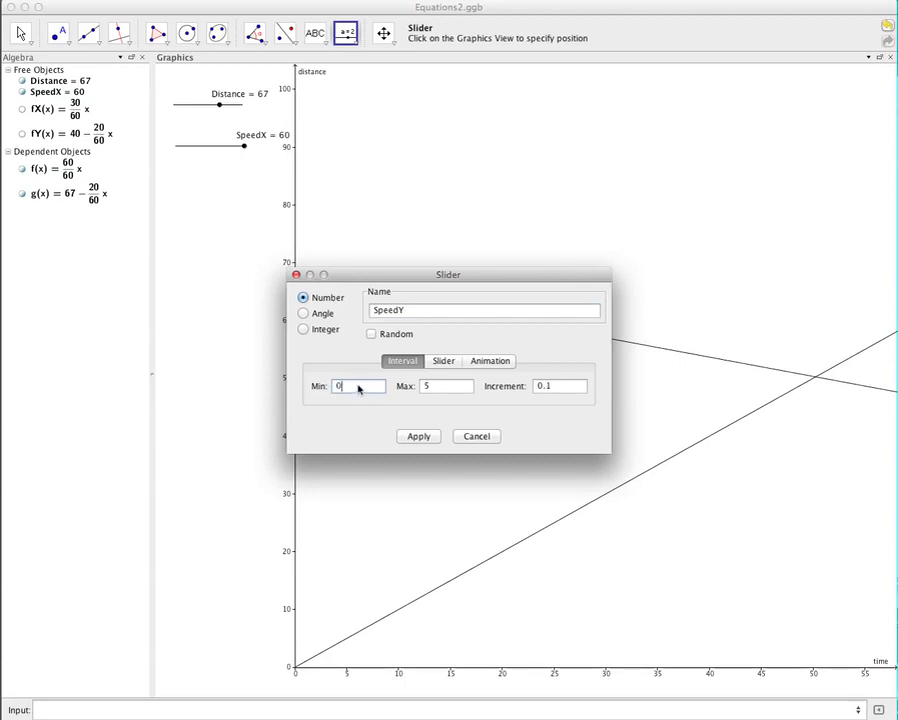
left_click(444, 389)
key("BackSpace")
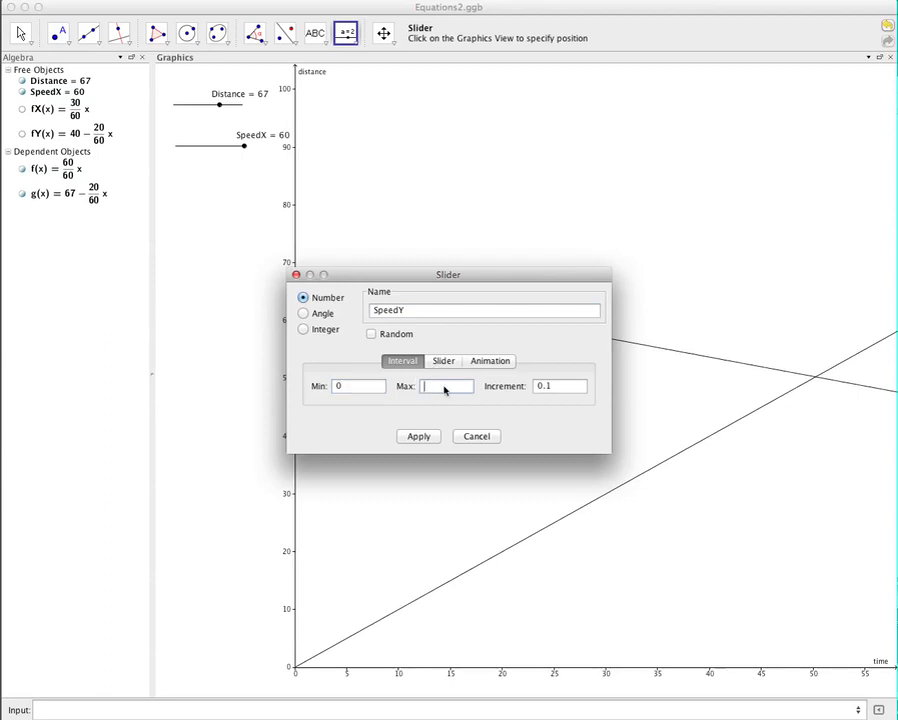
type("60")
left_click(420, 437)
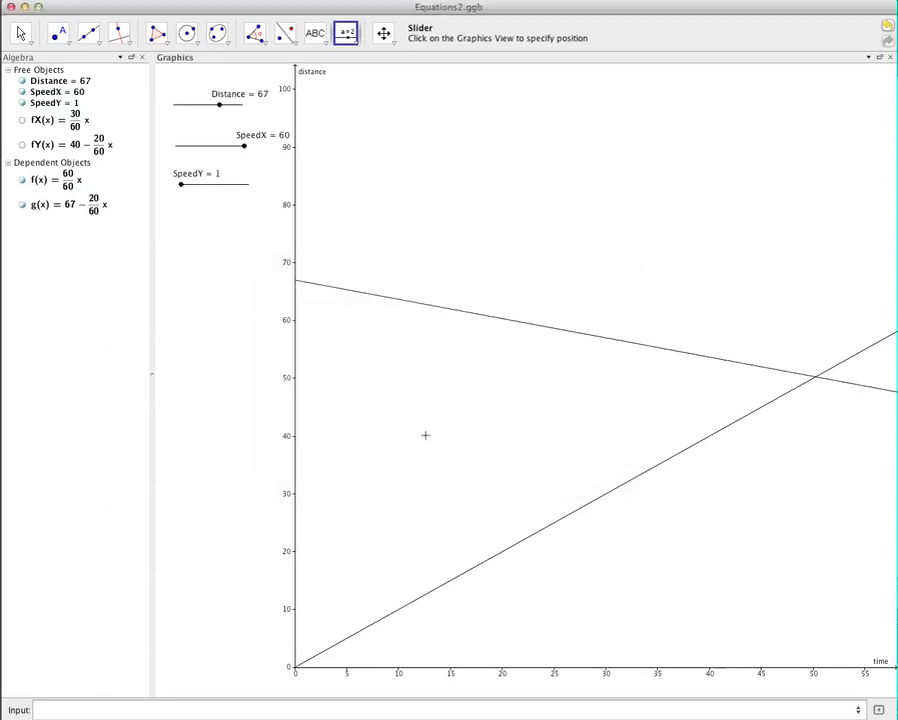
Redefine function g as Function[Distance - SpeedY / 60 x, 0, ∞] and set the SpeedY slider to 55.8
double_click(79, 207)
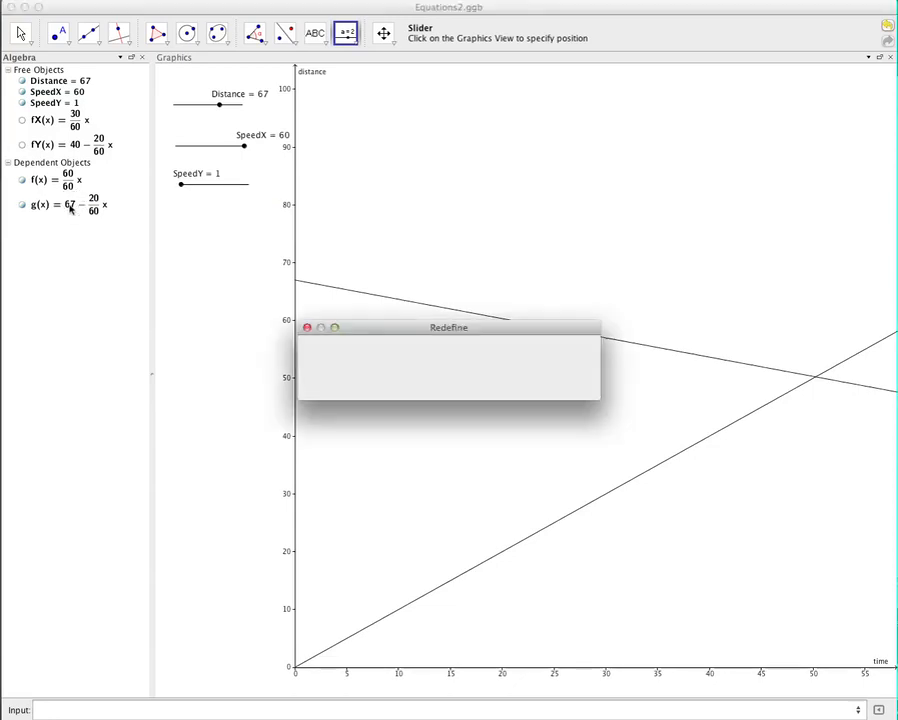
left_click(503, 383)
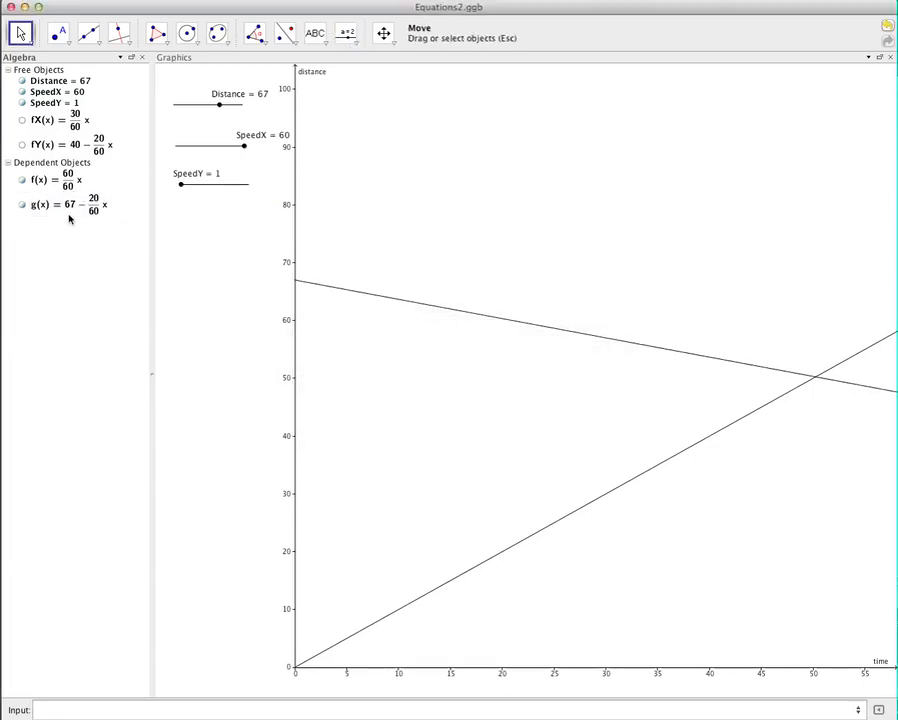
right_click(68, 206)
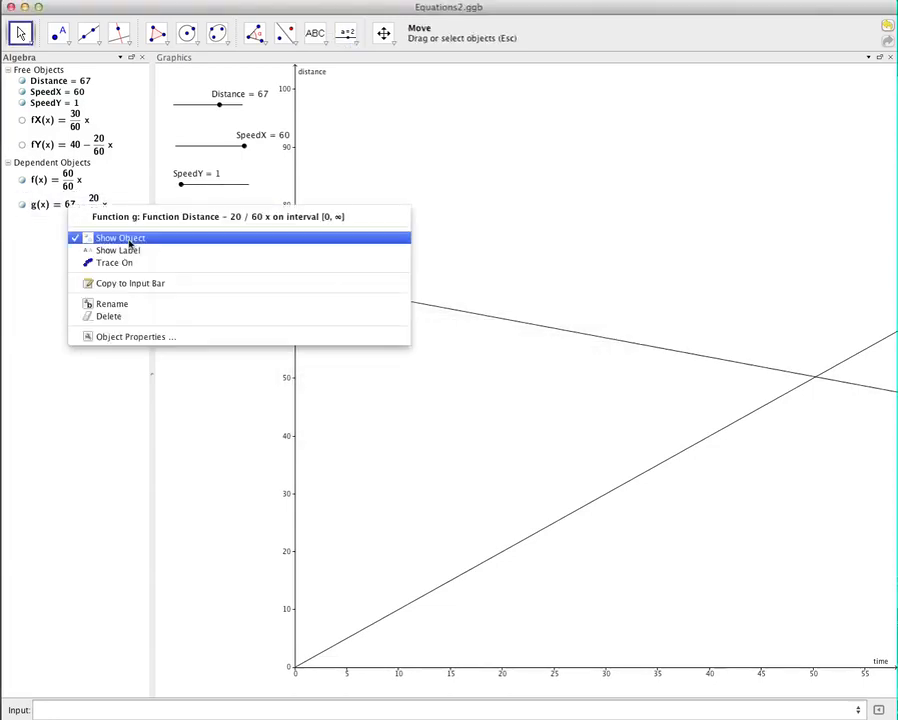
left_click(134, 336)
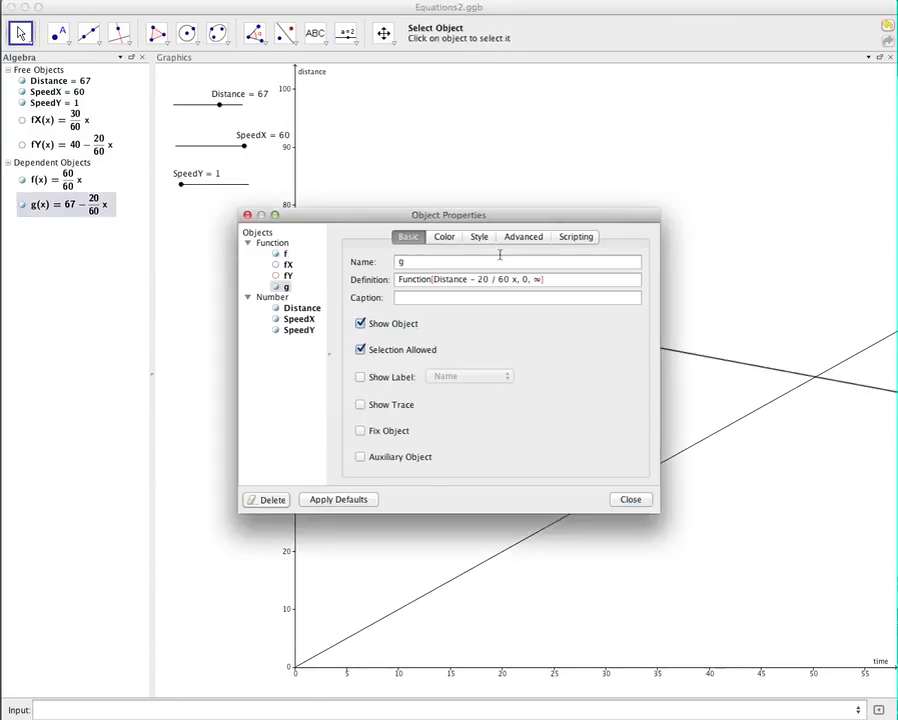
left_click(489, 281)
key("BackSpace")
key("BackSpace")
type("SpeedY")
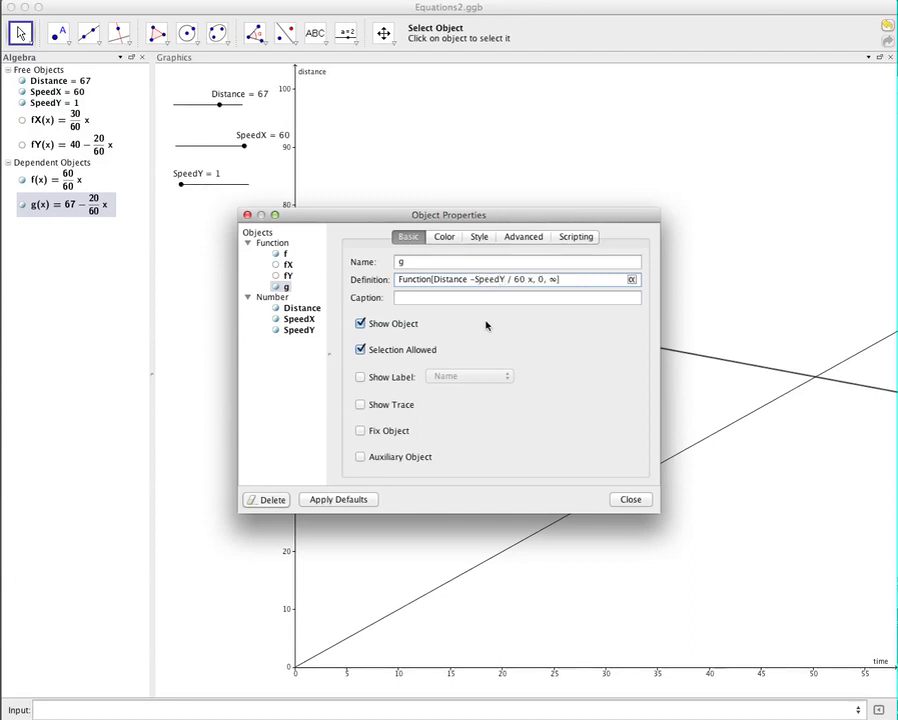
left_click(636, 500)
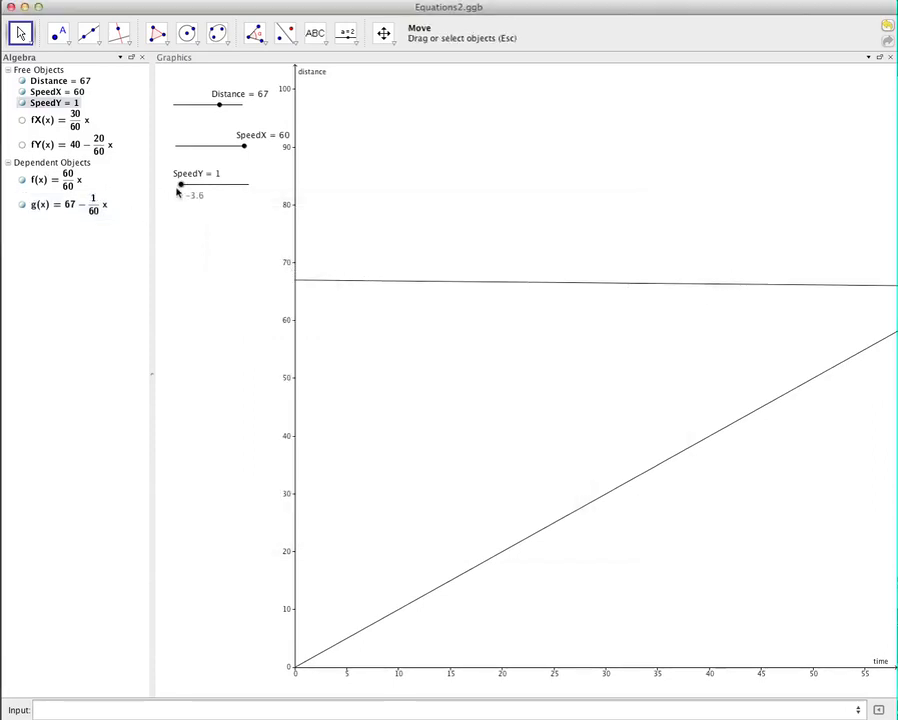
left_click_drag(180, 187, 242, 210)
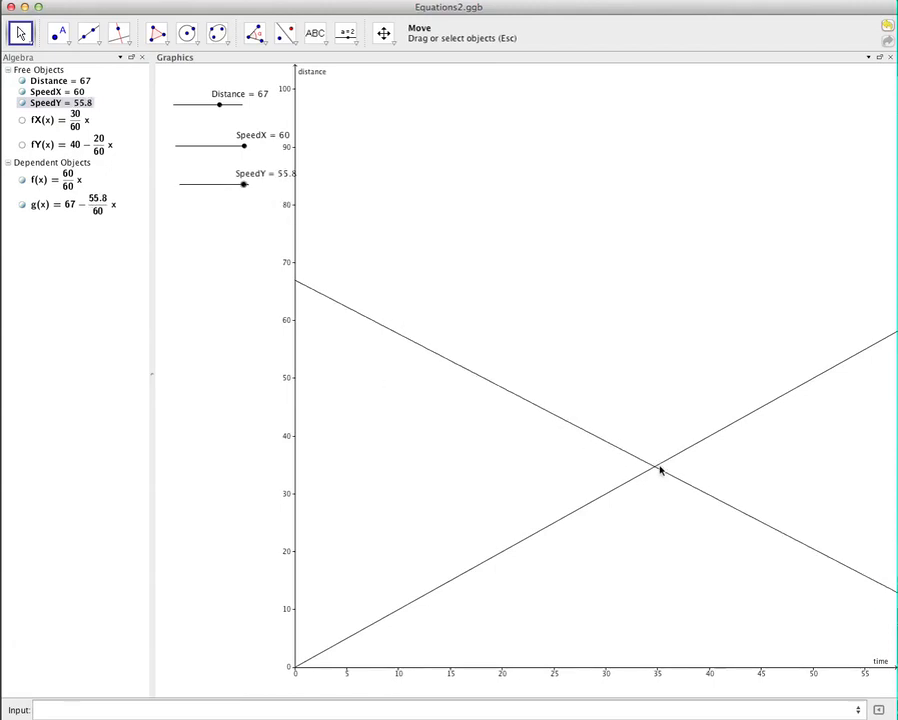
Create the intersection point of the graphs of f and g with Intersect Two Objects
left_click(57, 35)
left_click(68, 43)
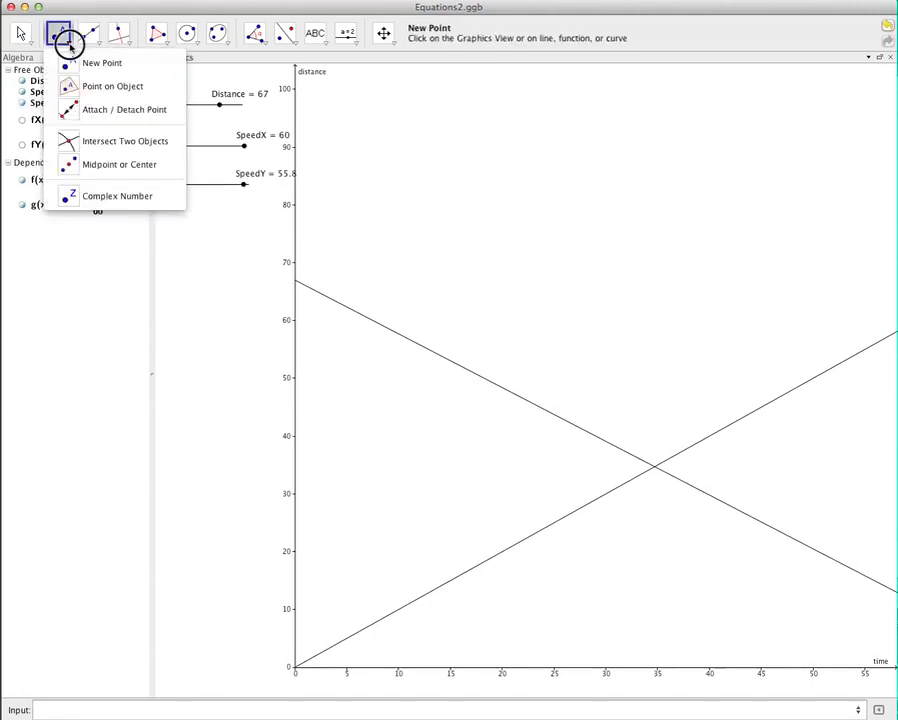
left_click(90, 141)
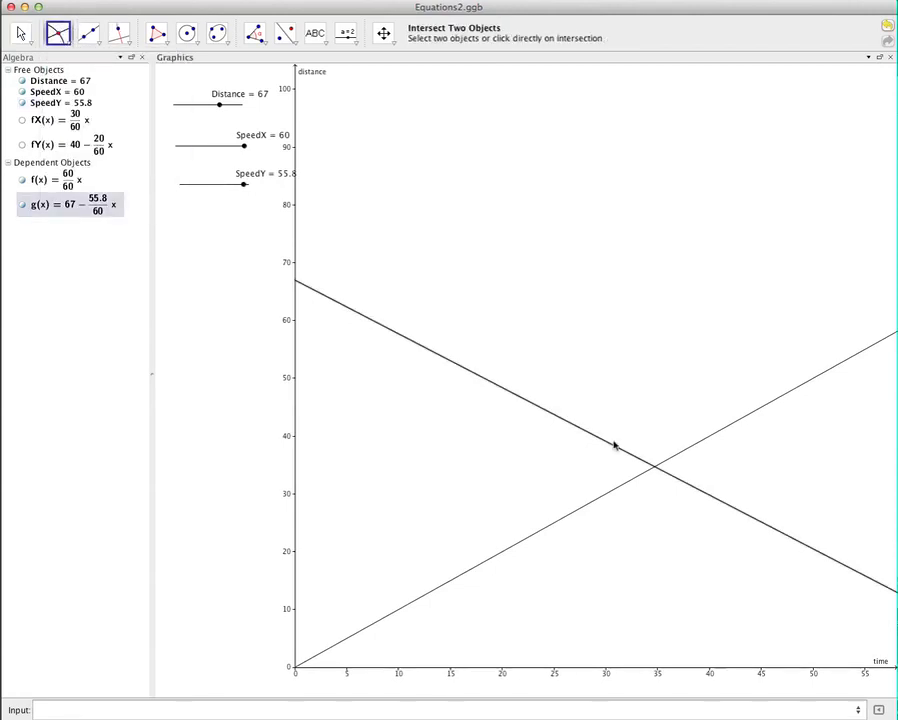
left_click(655, 467)
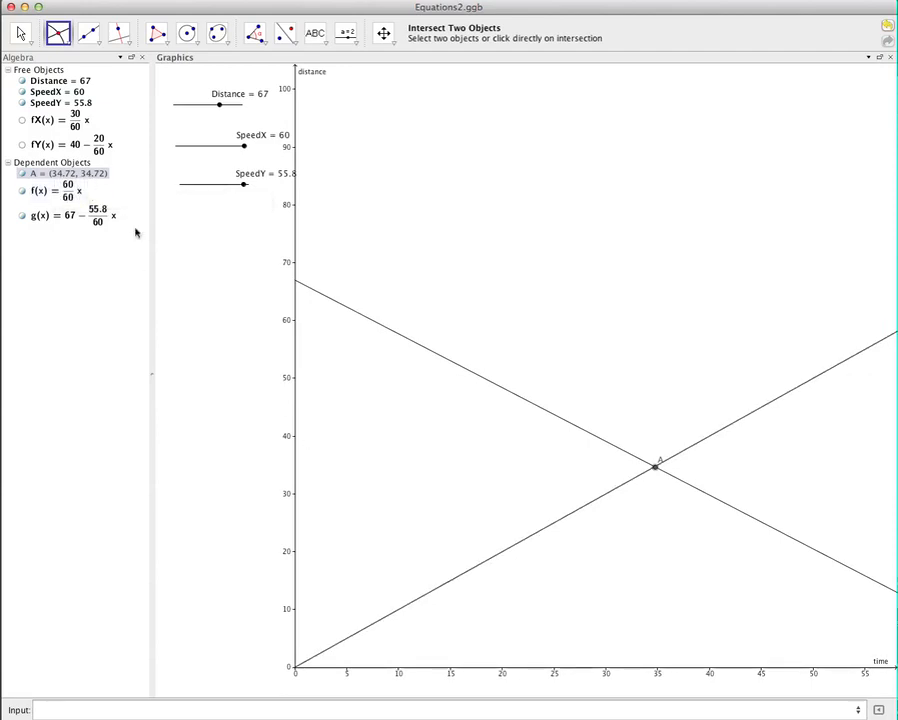
Test the intersection point by setting SpeedY to 33.6 and Distance to 81, with SpeedX at its maximum of 60
left_click(240, 188)
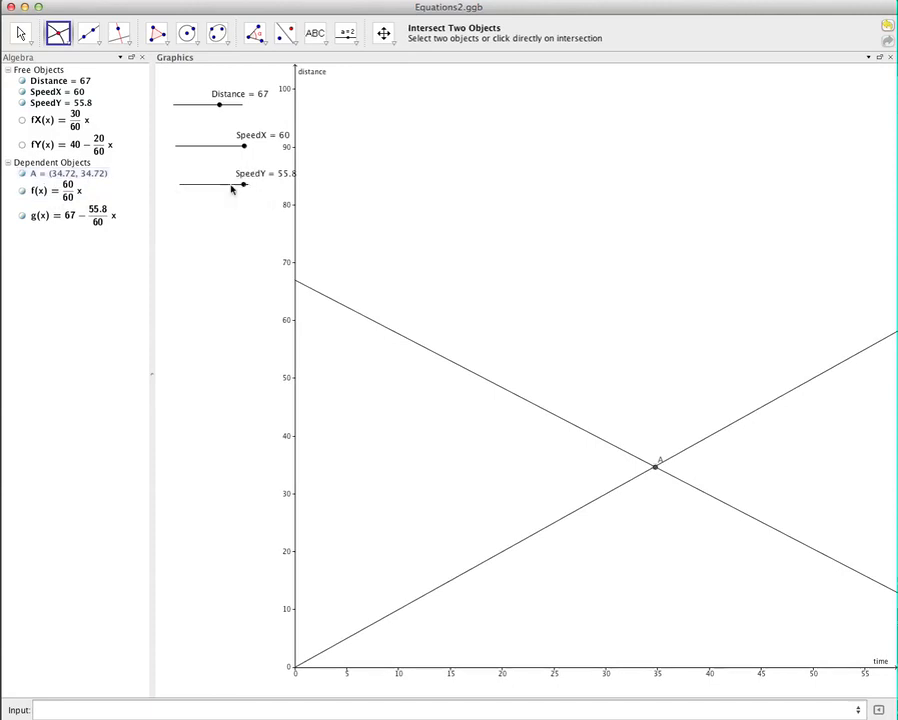
left_click(346, 33)
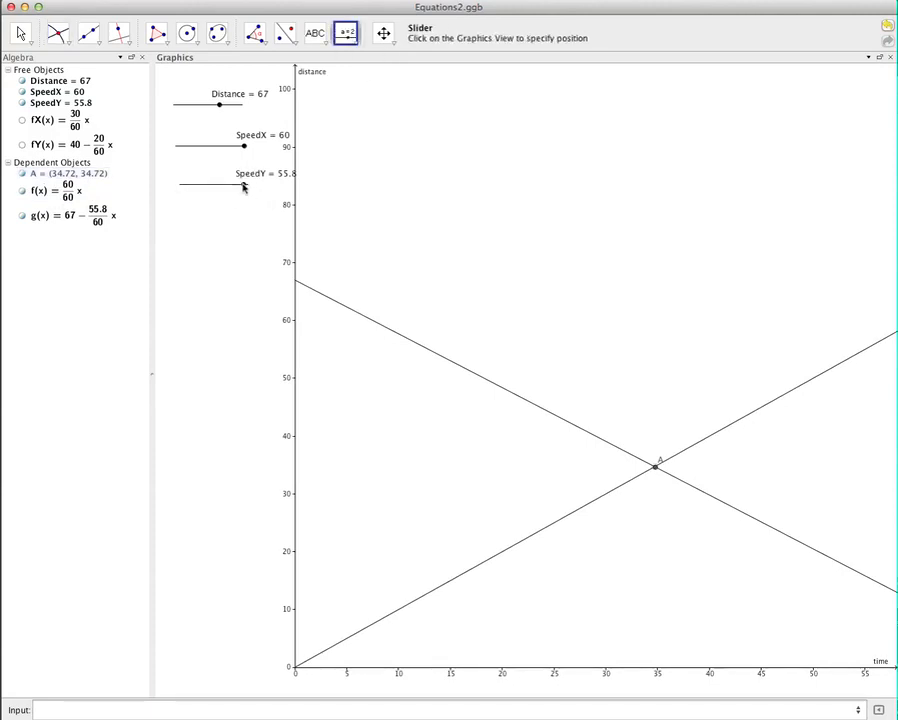
left_click_drag(243, 187, 222, 189)
mouse_move(221, 109)
left_mouse_down()
mouse_move(196, 109)
mouse_move(229, 106)
left_mouse_up()
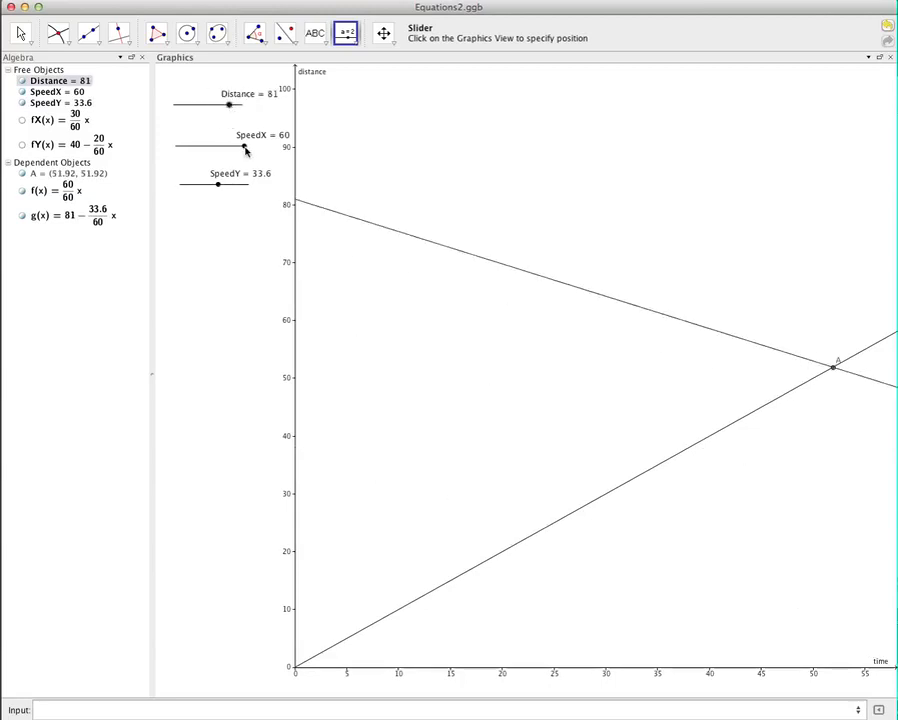
mouse_move(245, 149)
left_mouse_down()
mouse_move(198, 150)
mouse_move(256, 158)
left_mouse_up()
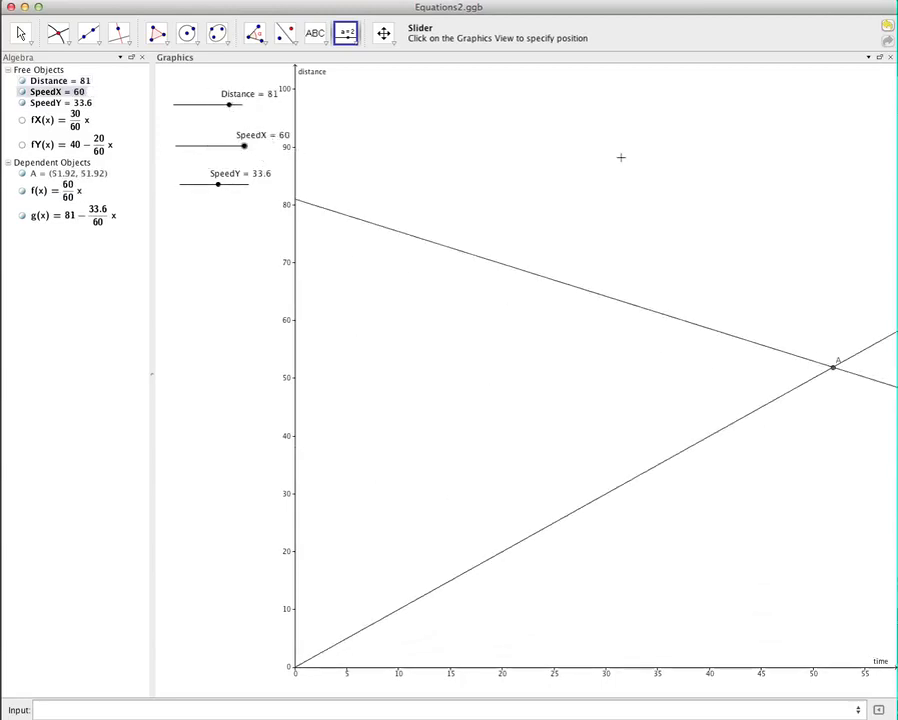